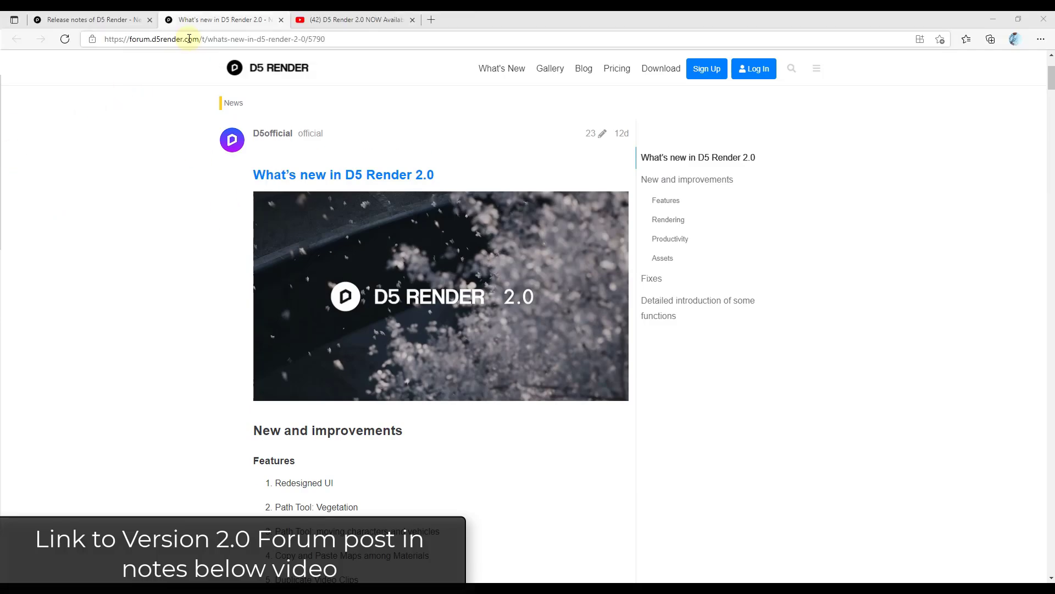
Step: Review the D5 Render 2.0 forum post, including its feature lists, fixes and the Redesigned UI section
scroll(237, 233, "up", 3)
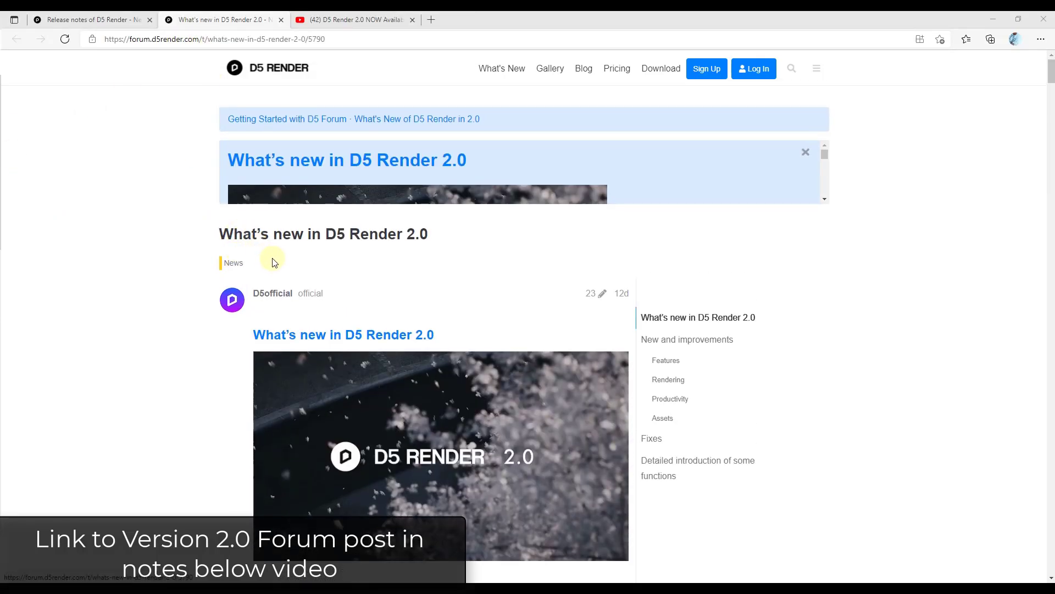
scroll(275, 259, "down", 6)
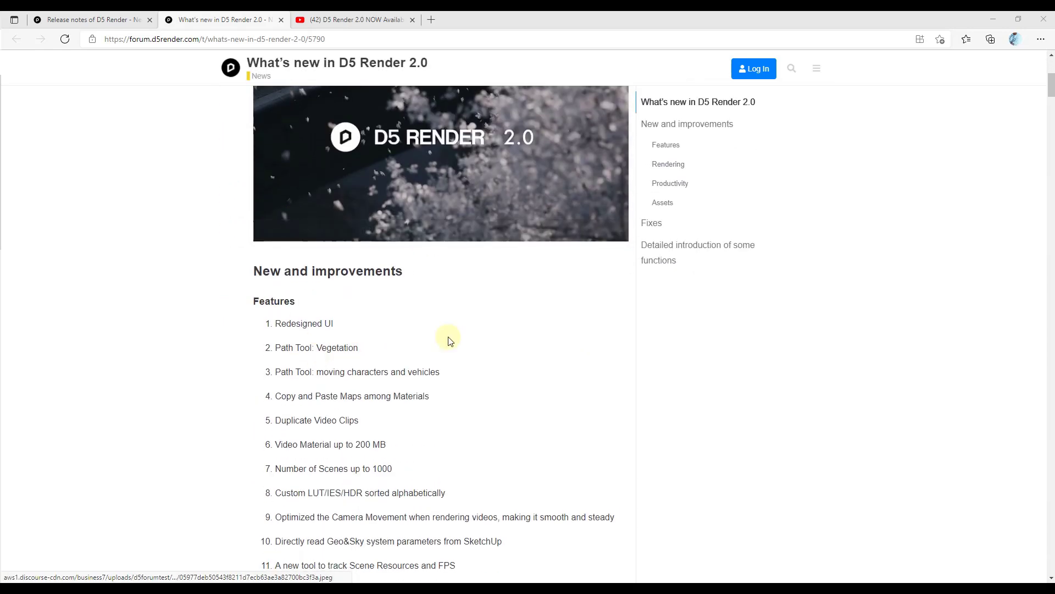
scroll(449, 339, "down", 4)
scroll(422, 339, "down", 6)
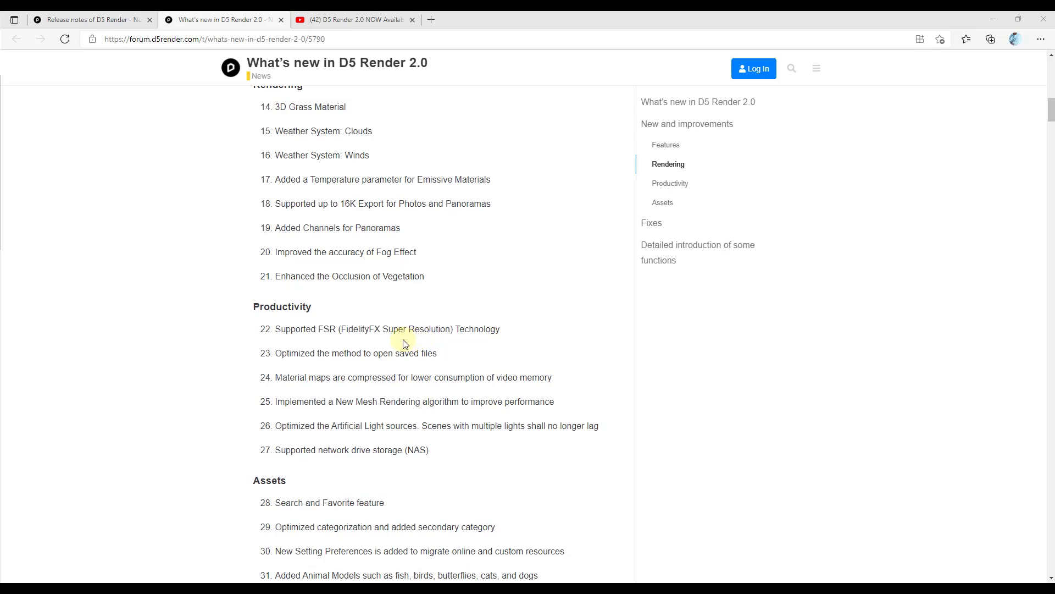
scroll(405, 344, "down", 4)
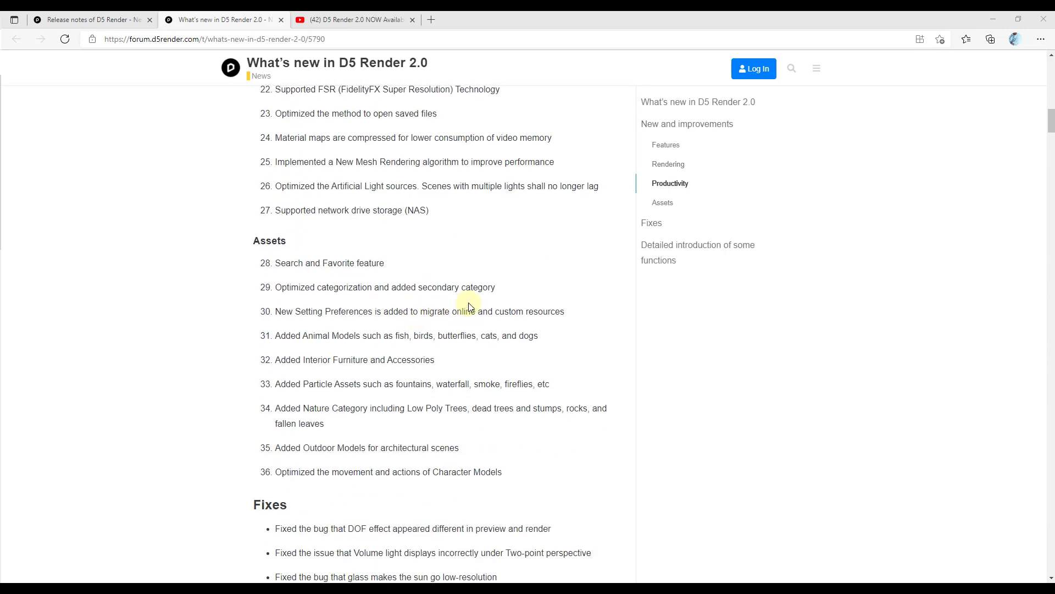
scroll(469, 306, "down", 11)
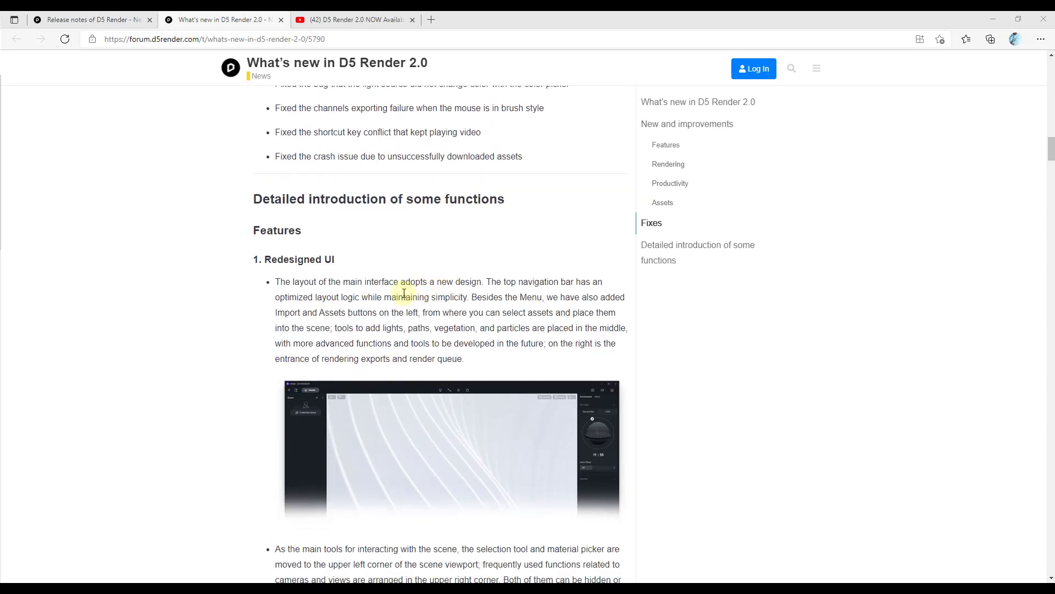
scroll(404, 293, "down", 2)
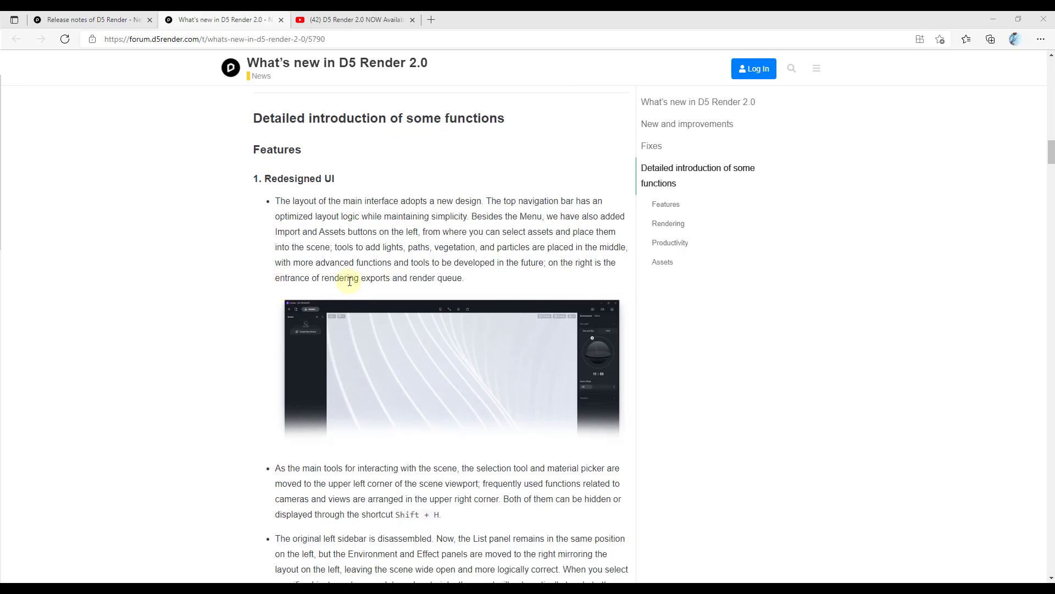
scroll(349, 281, "down", 1)
scroll(276, 264, "up", 1)
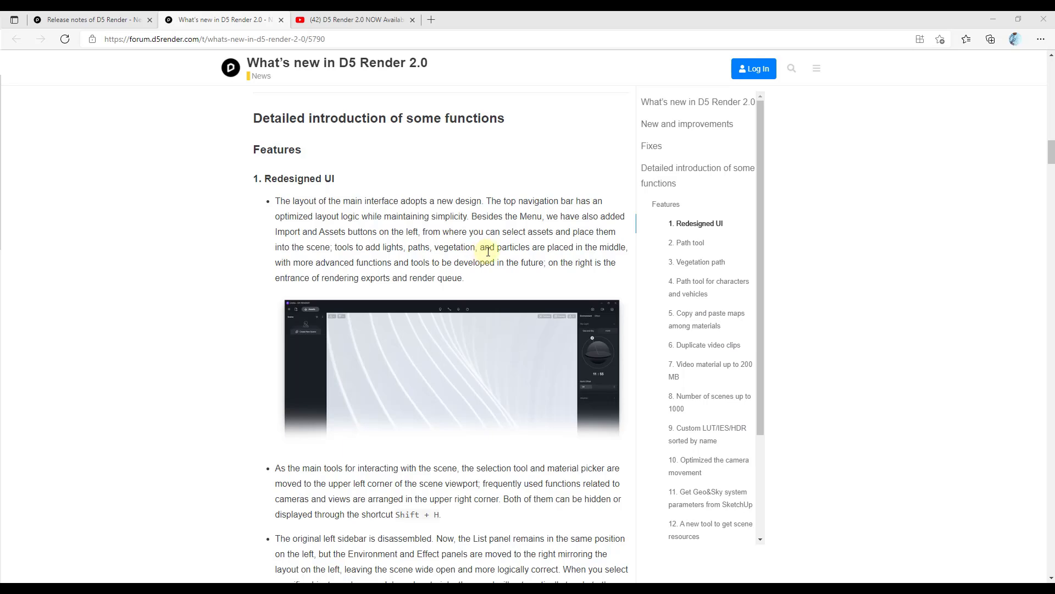
scroll(491, 257, "down", 1)
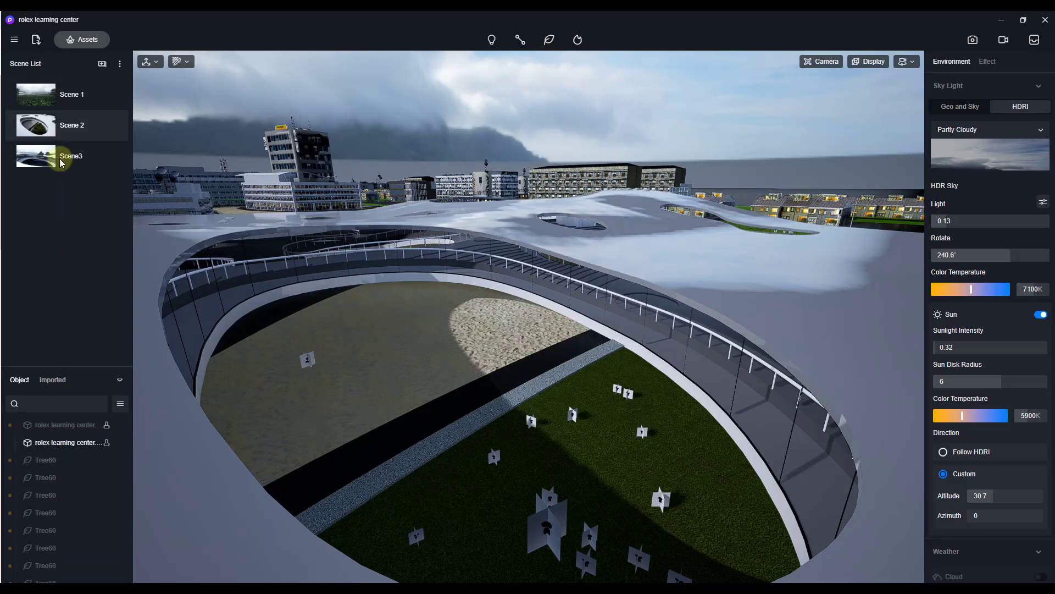
Step: Look over the online asset library and its model categories
left_click(81, 40)
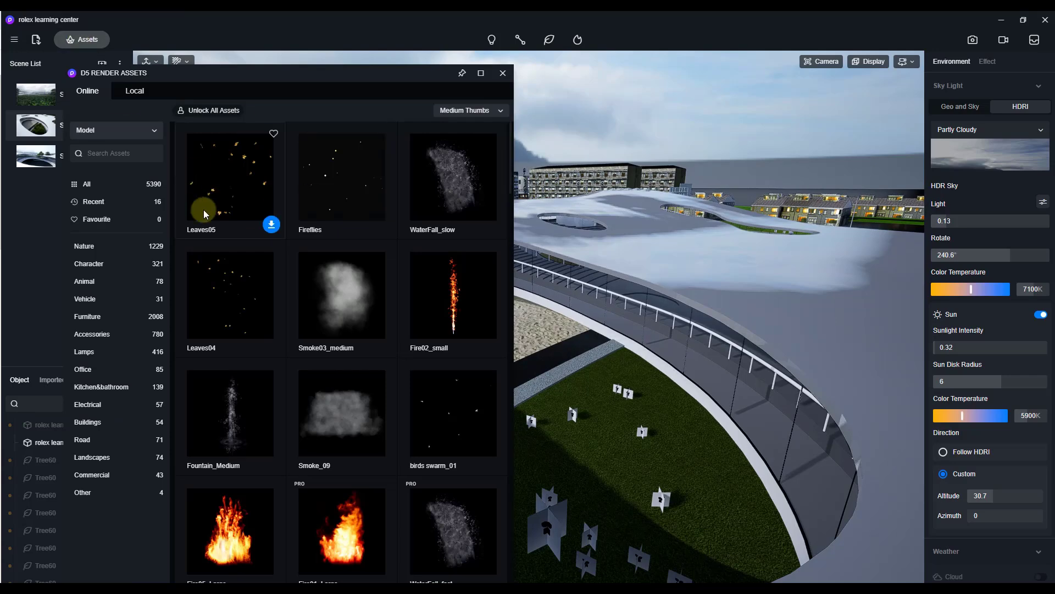
left_click(87, 43)
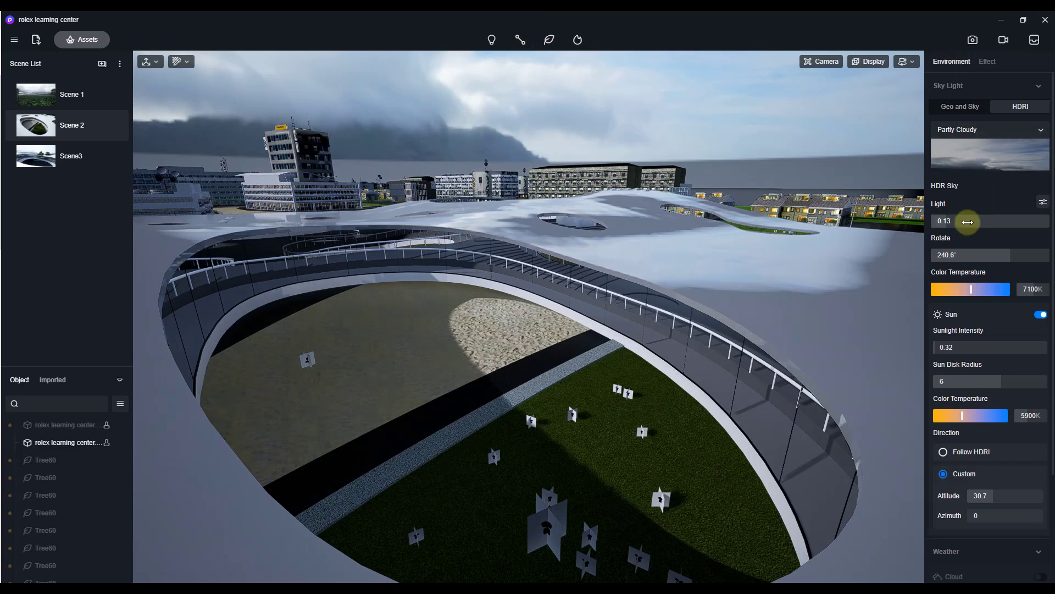
Step: Switch the sky light from HDRI to Geo and Sky and move the sun to about 09:02 AM
left_click_drag(948, 223, 953, 223)
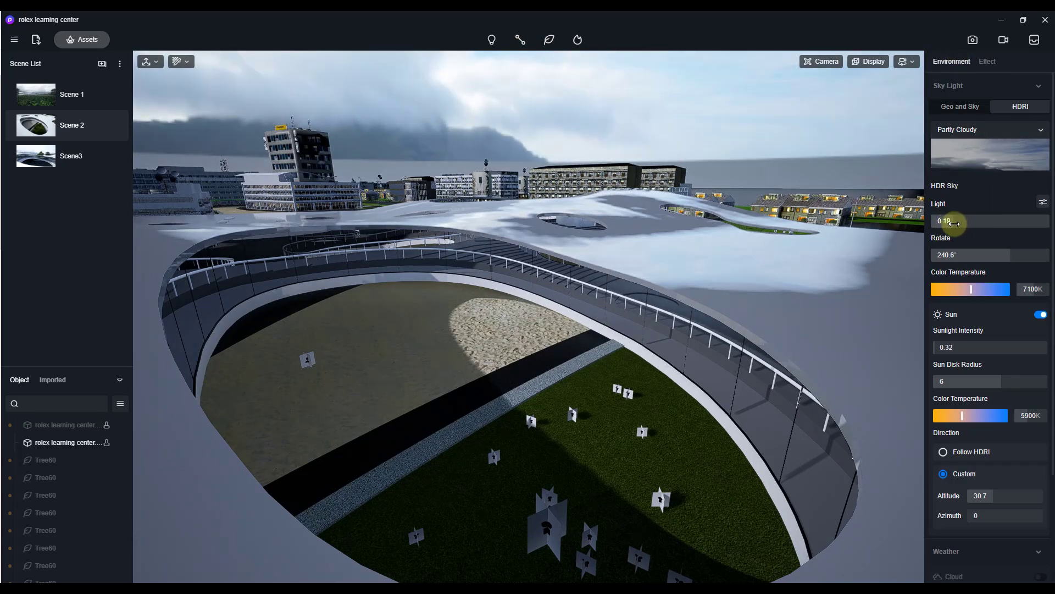
left_click(963, 110)
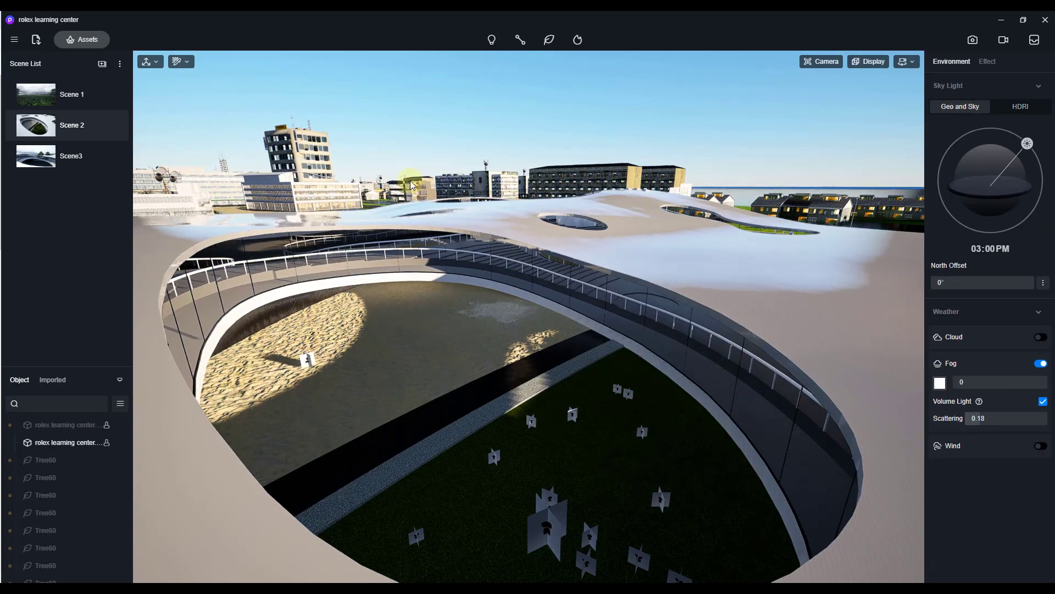
left_click_drag(1026, 145, 952, 132)
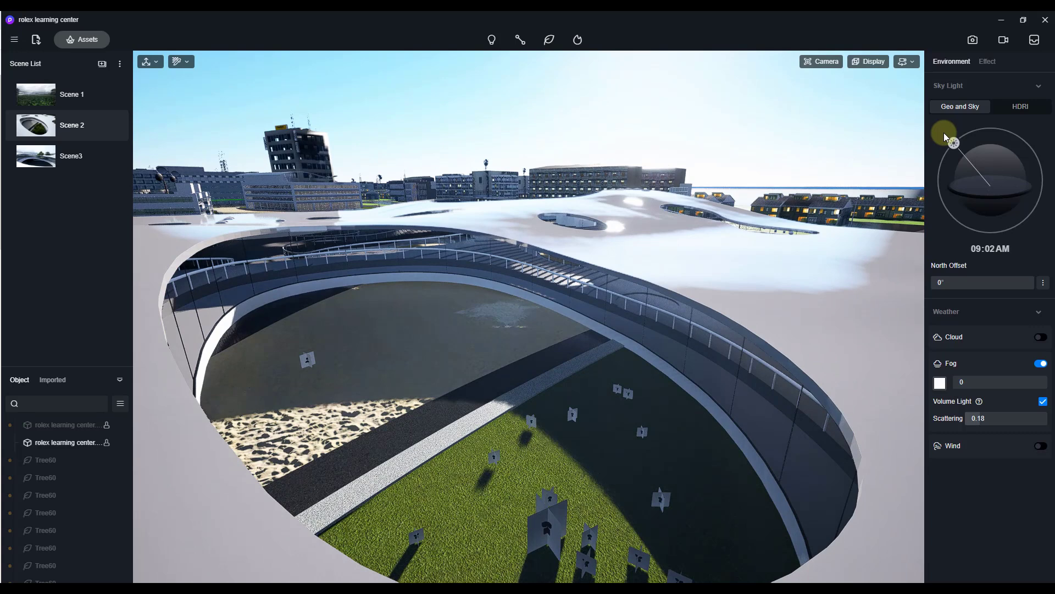
Step: Turn on clouds and turn off fog in the scene's weather settings
left_click(1038, 340)
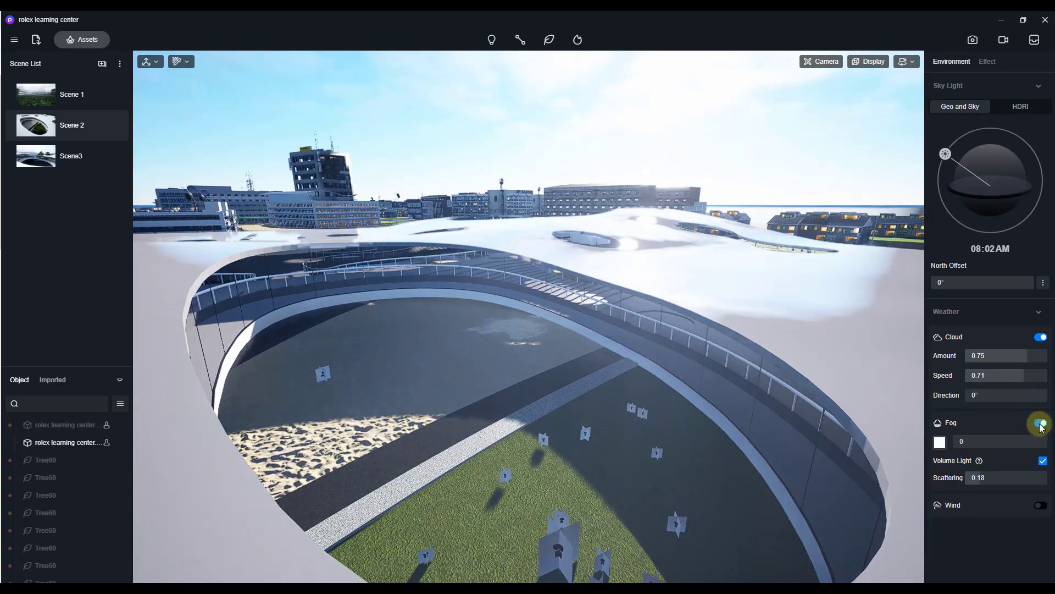
left_click(1041, 423)
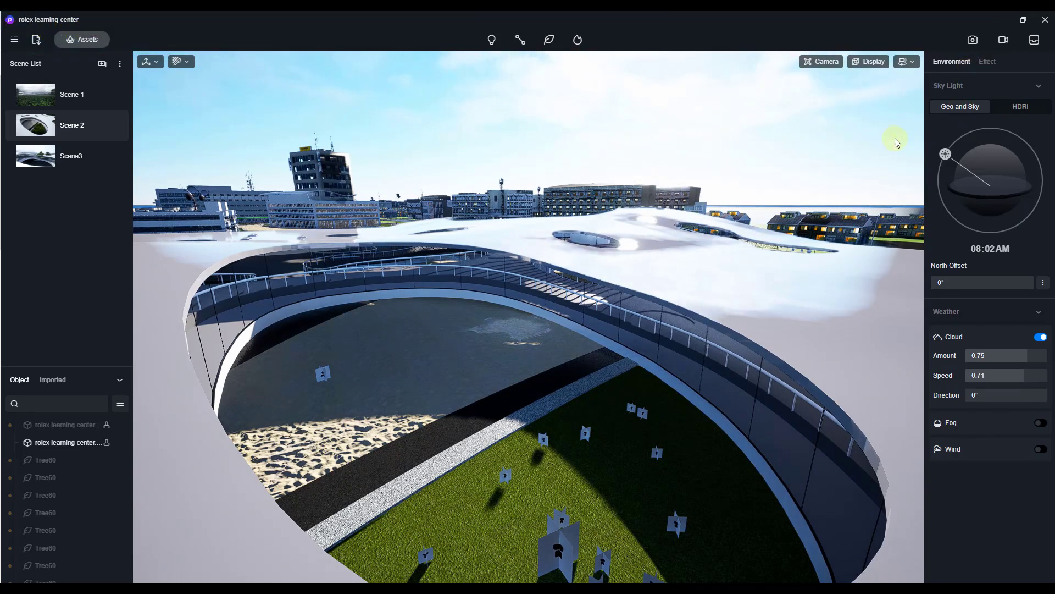
Step: Examine the scene's LUT and post-processing effect settings, and return to the environment settings
left_click(989, 62)
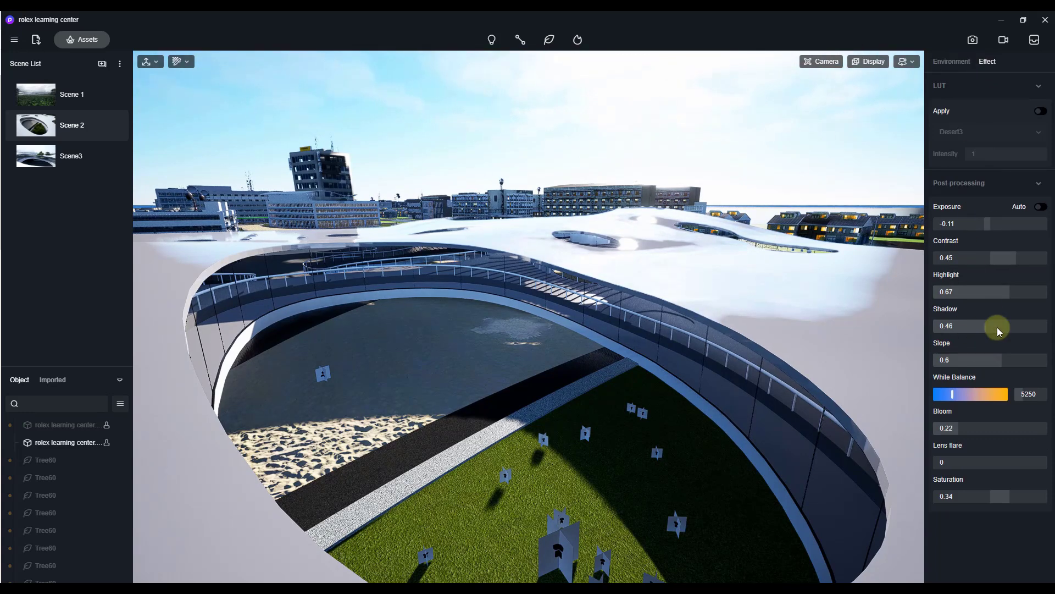
left_click(943, 62)
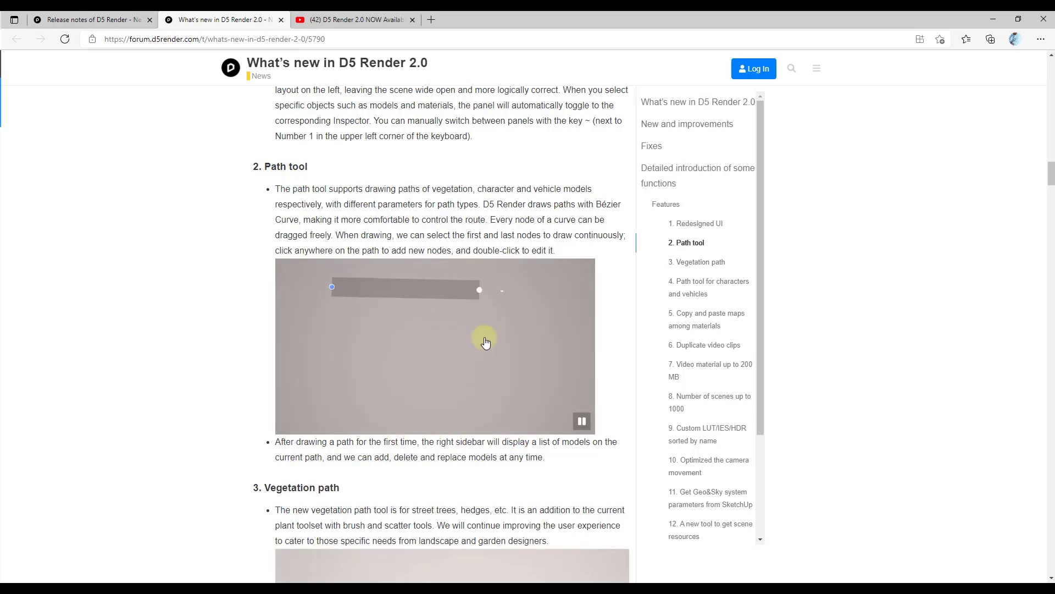
Step: Switch from the browser to D5 Render and start the Path tool for characters
left_click(994, 19)
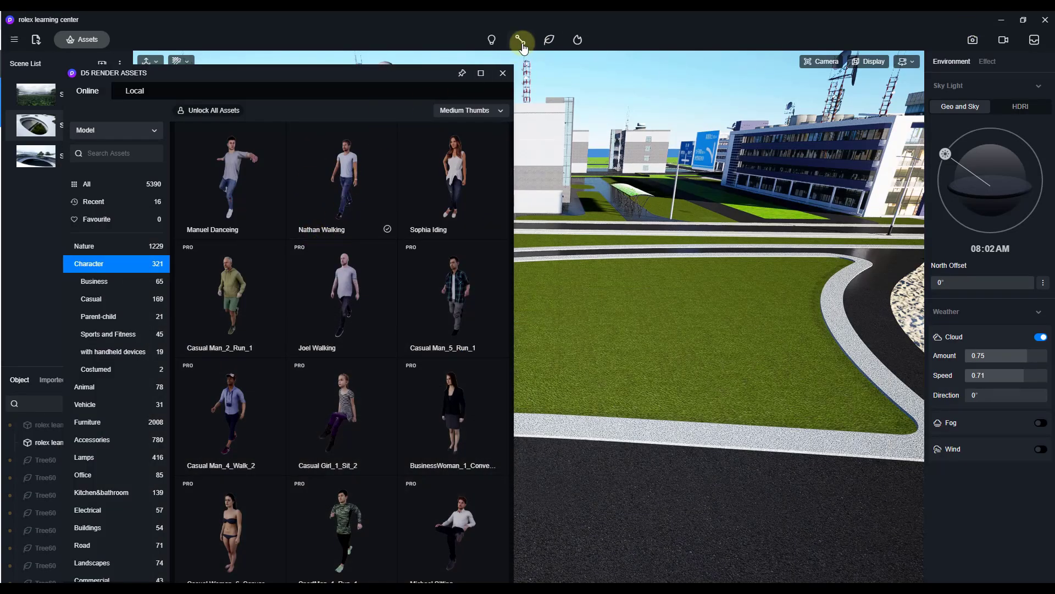
left_click(502, 75)
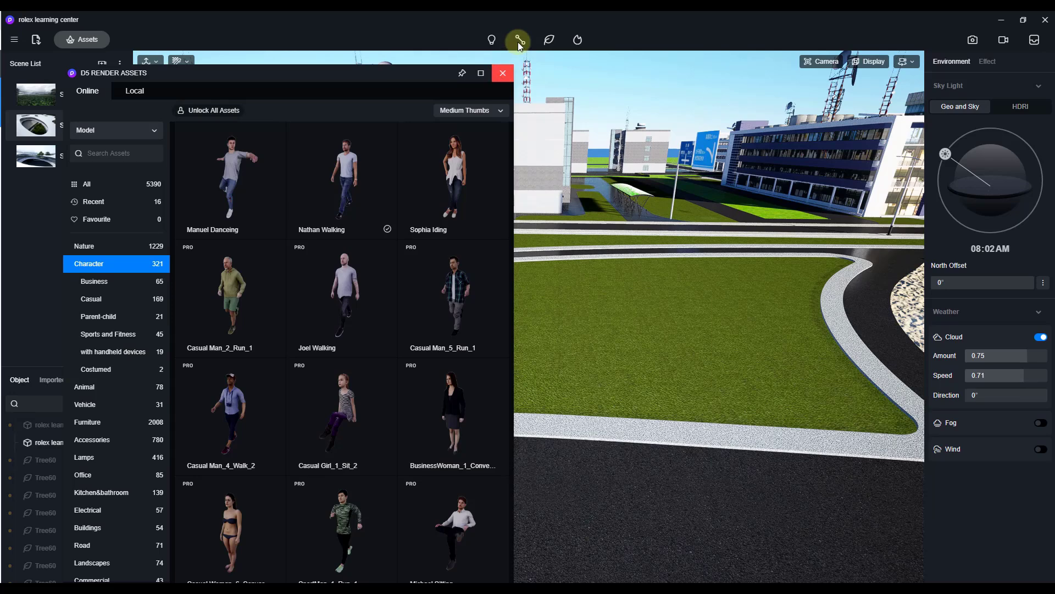
mouse_move(523, 49)
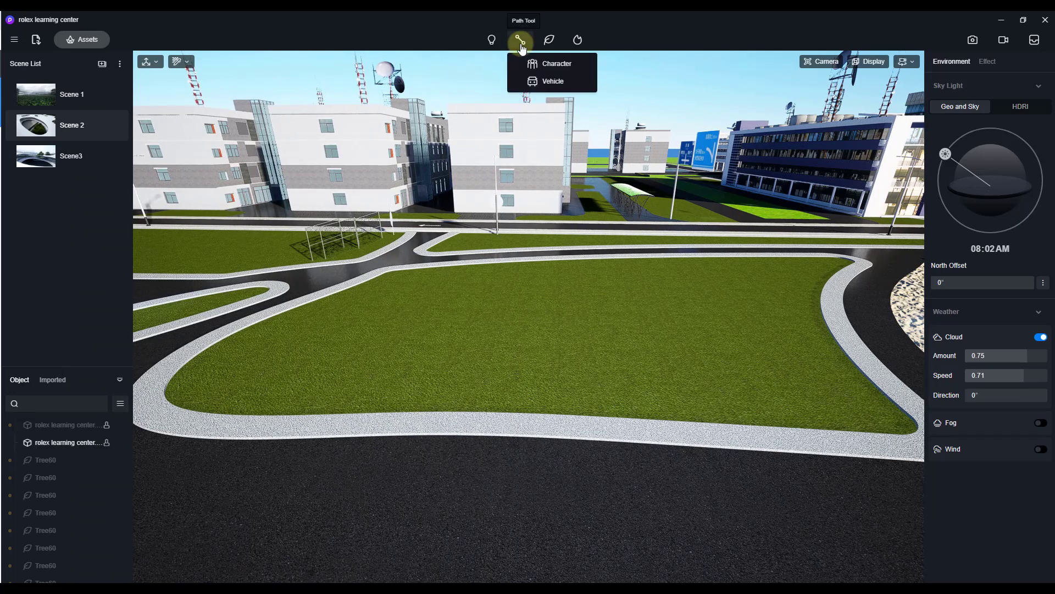
left_click(547, 65)
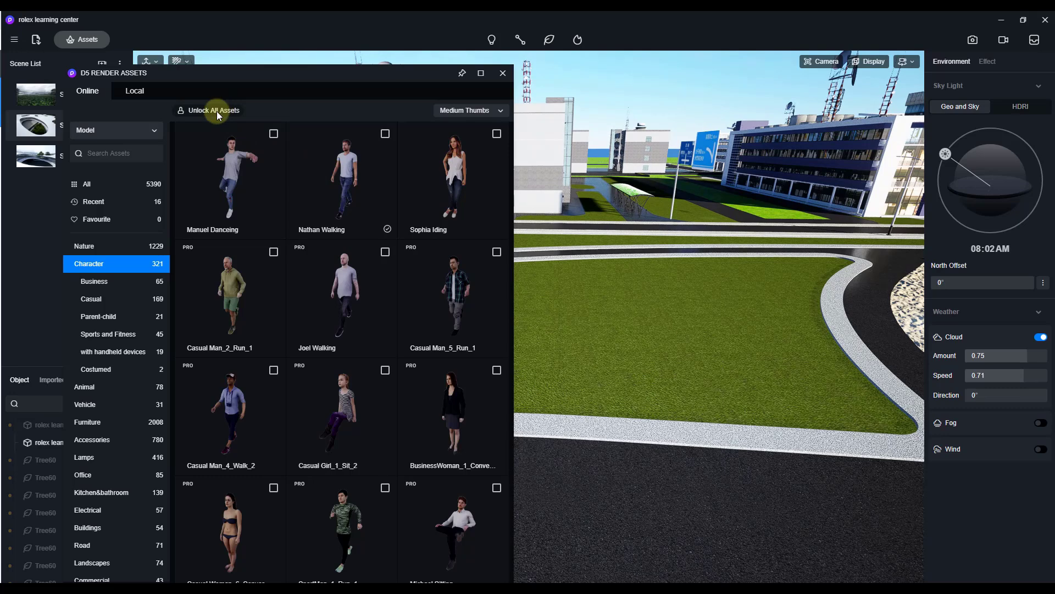
Step: Check the Pro upgrade offer for unlocking all assets and dismiss it
left_click(192, 111)
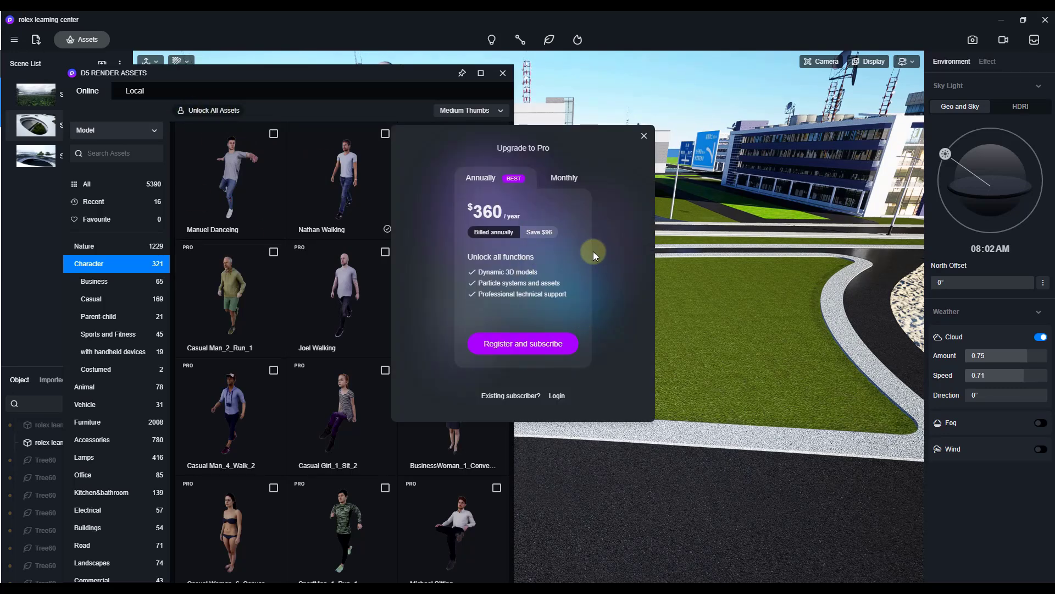
left_click(644, 135)
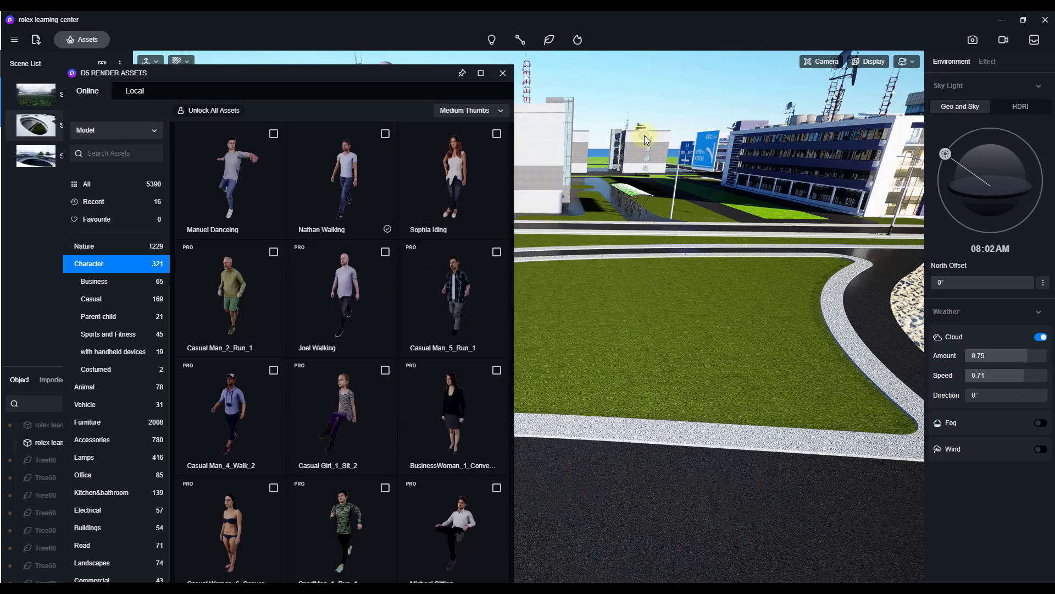
Step: Choose the Nathan Walking character model for the path and clear the asset library away from the sidewalk
right_click_drag(727, 260, 487, 207)
left_click_drag(379, 74, 457, 98)
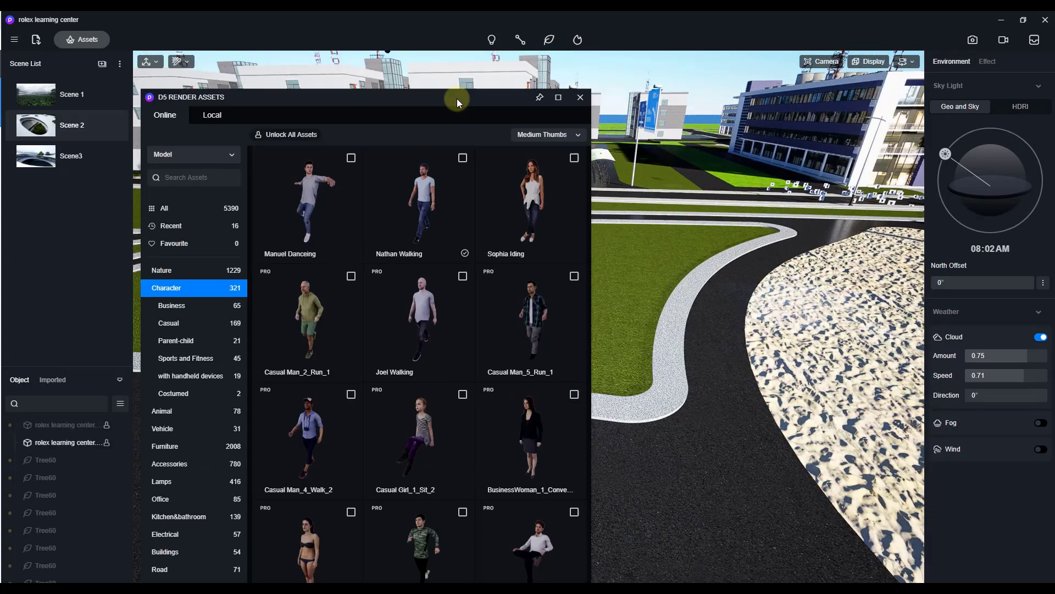
left_click(463, 159)
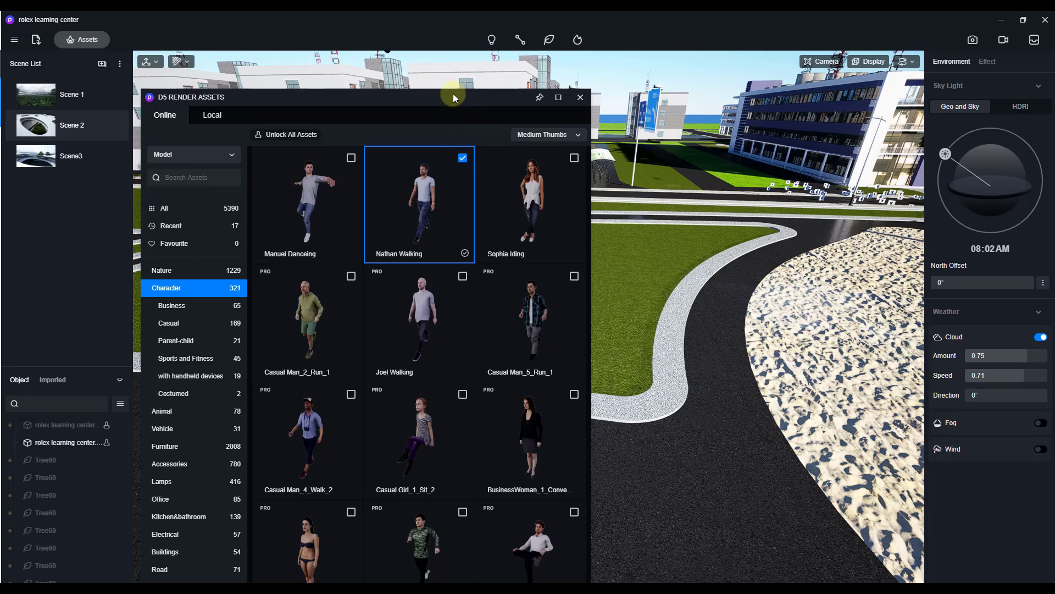
left_click_drag(438, 104, 0, 130)
Step: Draw the character path along the gravel sidewalk, from the lawn's near edge around the corner and up the curved side
left_click(191, 366)
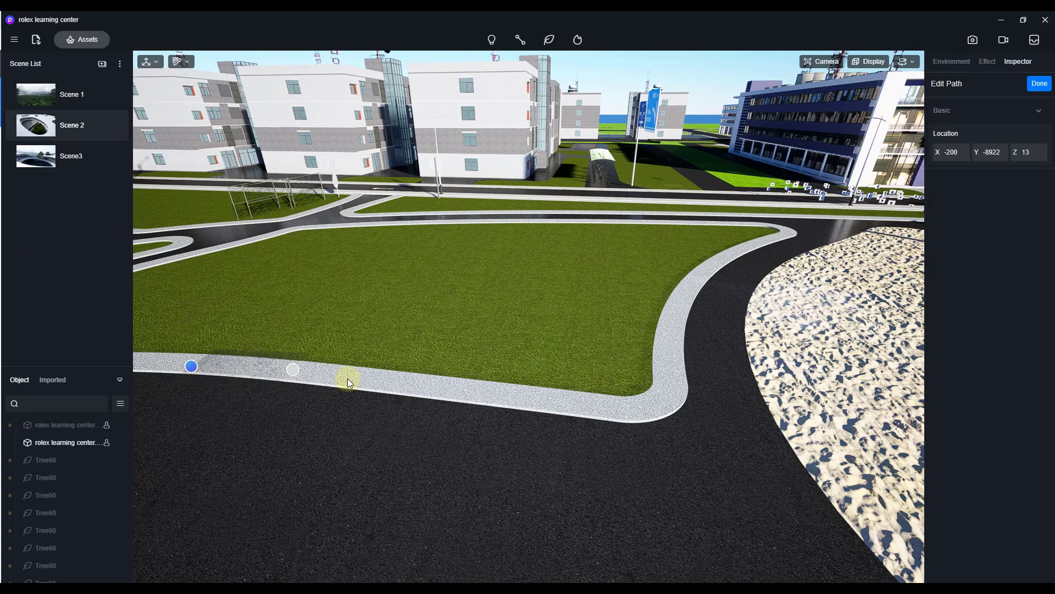
left_click(637, 413)
left_click(672, 392)
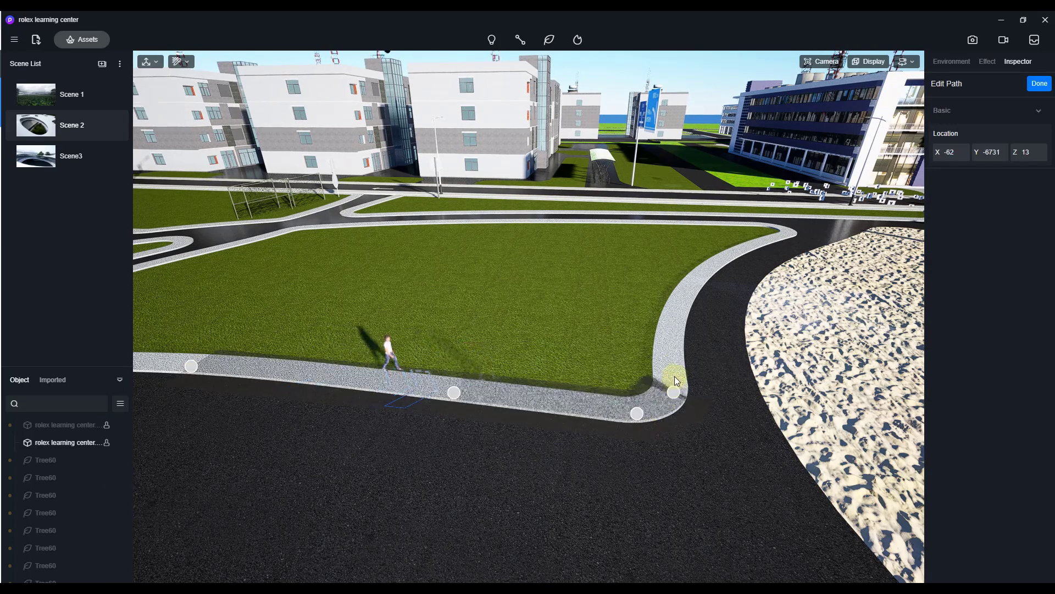
left_click(678, 321)
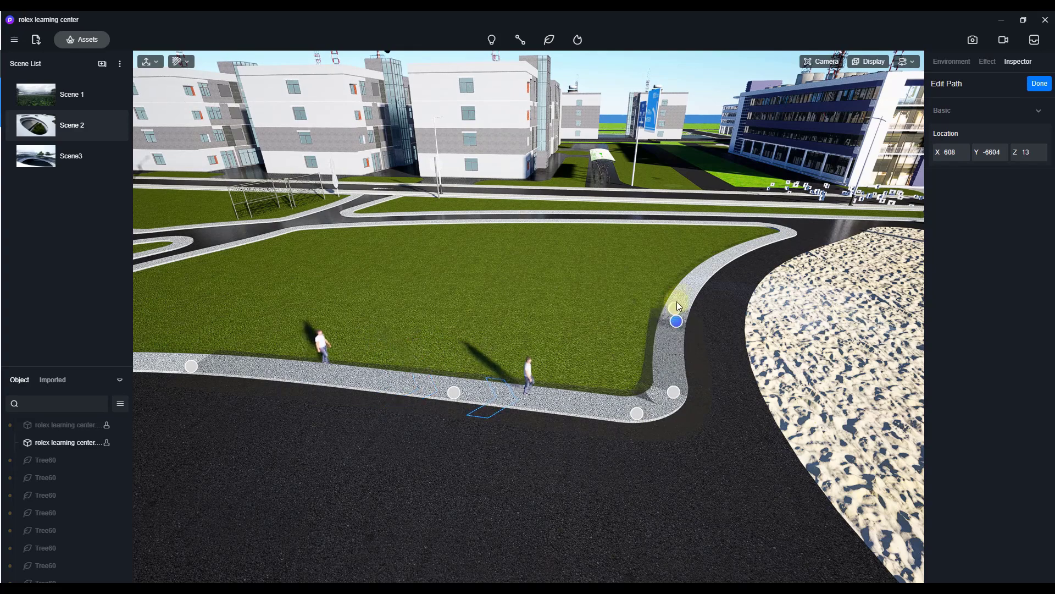
left_click(707, 268)
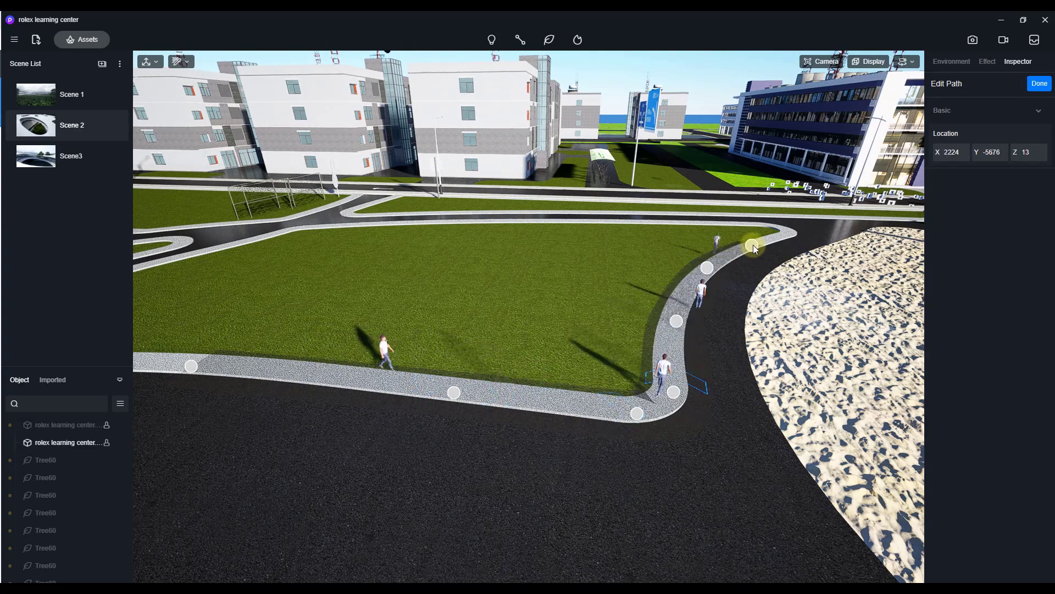
left_click(751, 245)
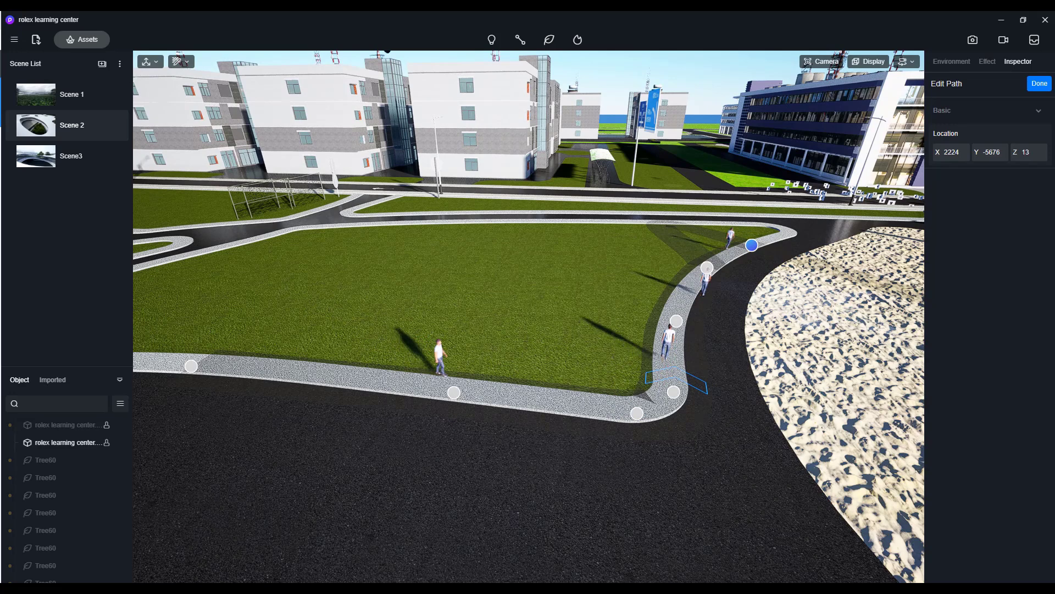
Step: Review the character selection for the path in the asset library and close it without changes
left_click(82, 39)
left_click_drag(328, 101, 491, 84)
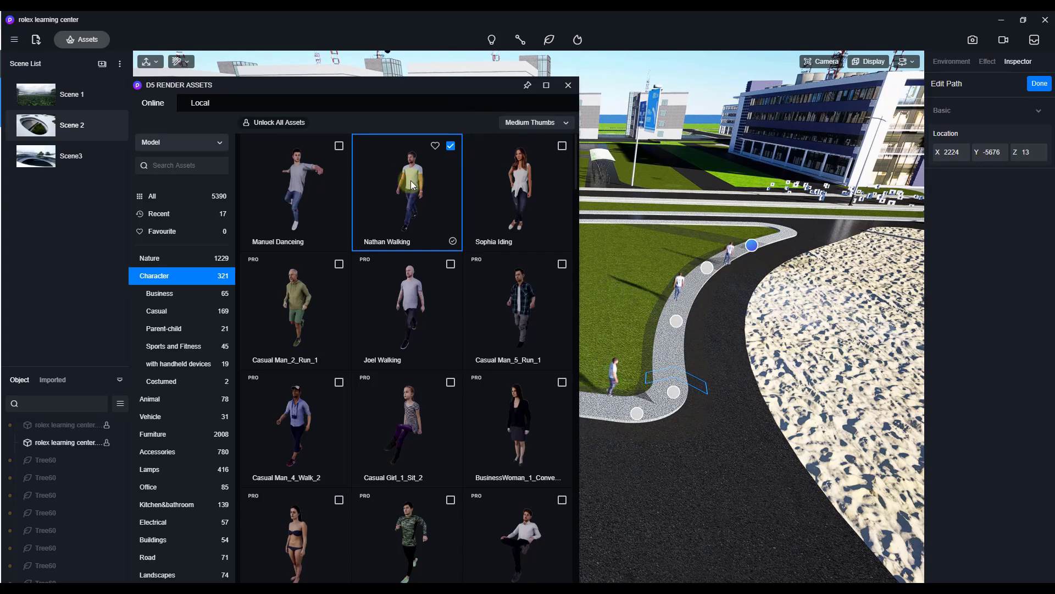
key("Escape")
Step: Adjust two path nodes on the sidewalk's curve to about X 615, Y -6625 and X 1536, Y -6233
left_click(688, 300)
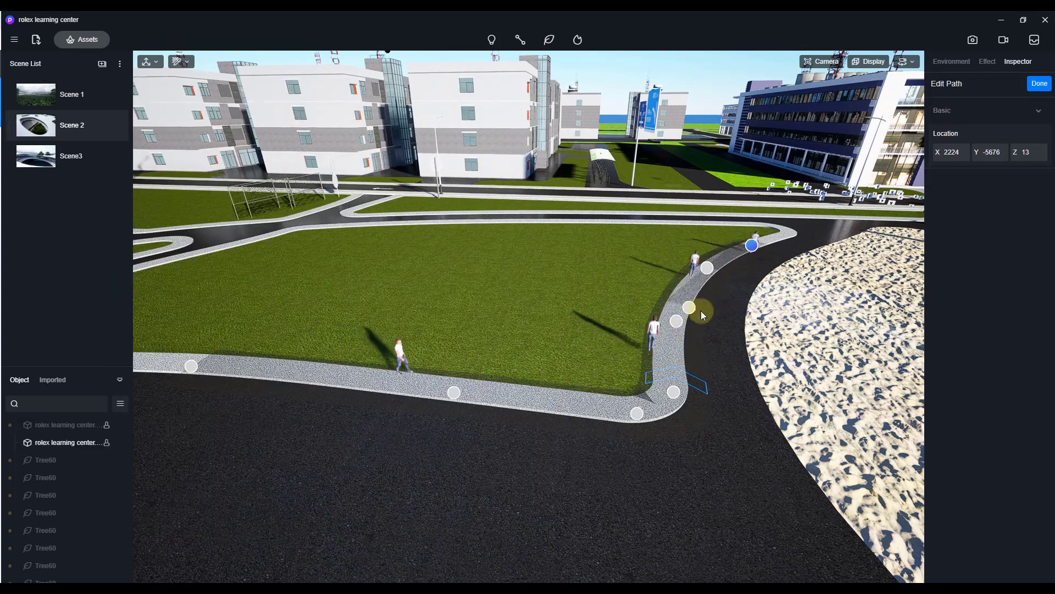
right_click_drag(701, 311, 815, 322)
scroll(813, 322, "up", 5)
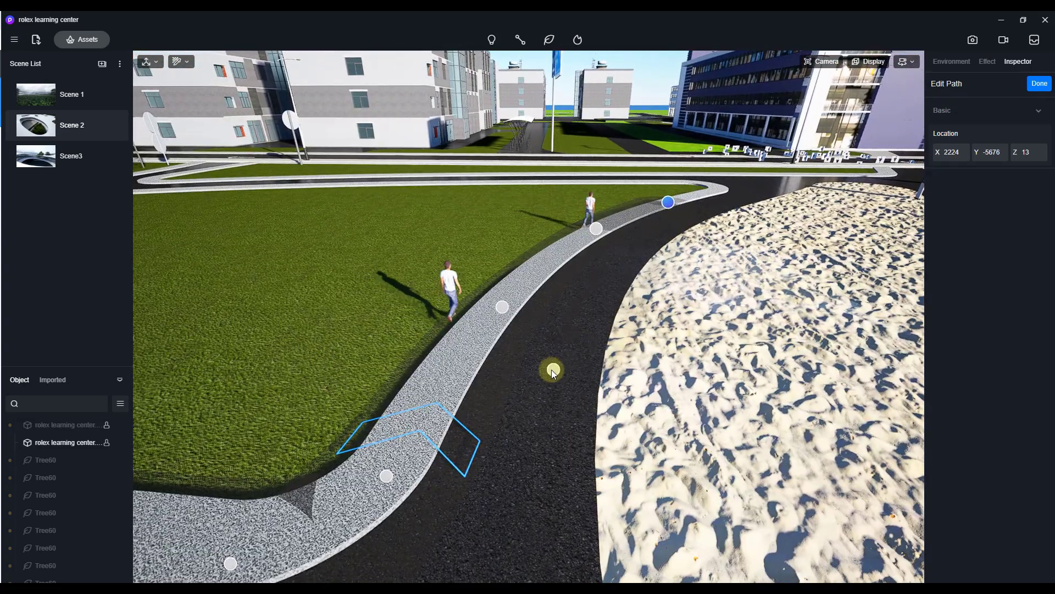
left_click(501, 306)
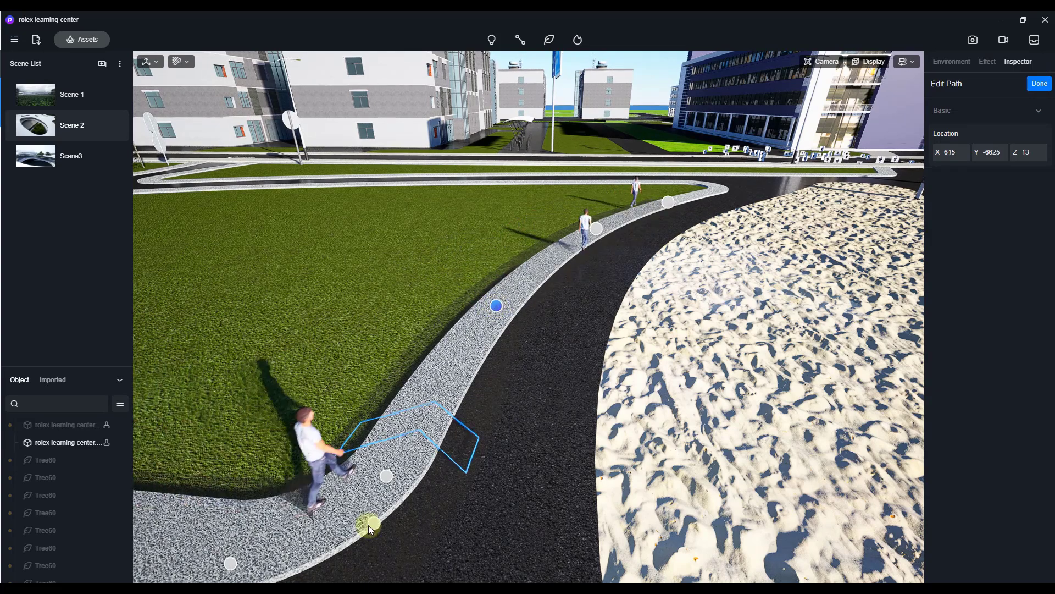
left_click(596, 229)
left_click_drag(594, 230, 593, 230)
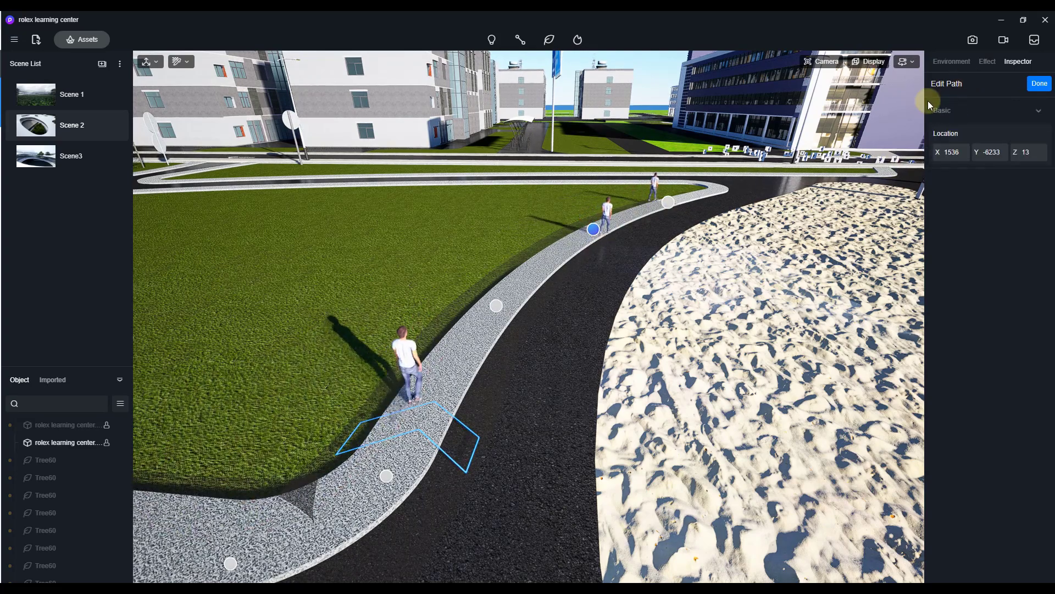
Step: Finish editing the character path, try a denser, wider crowd, and settle on a density of 0.41 and a width of 1
left_click(1040, 84)
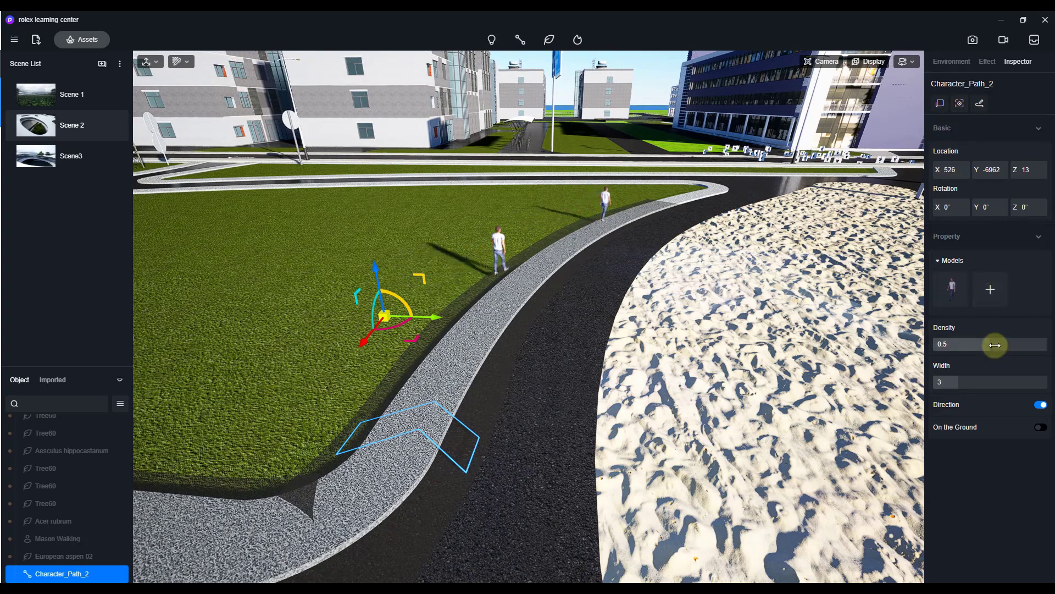
left_click_drag(995, 345, 1042, 346)
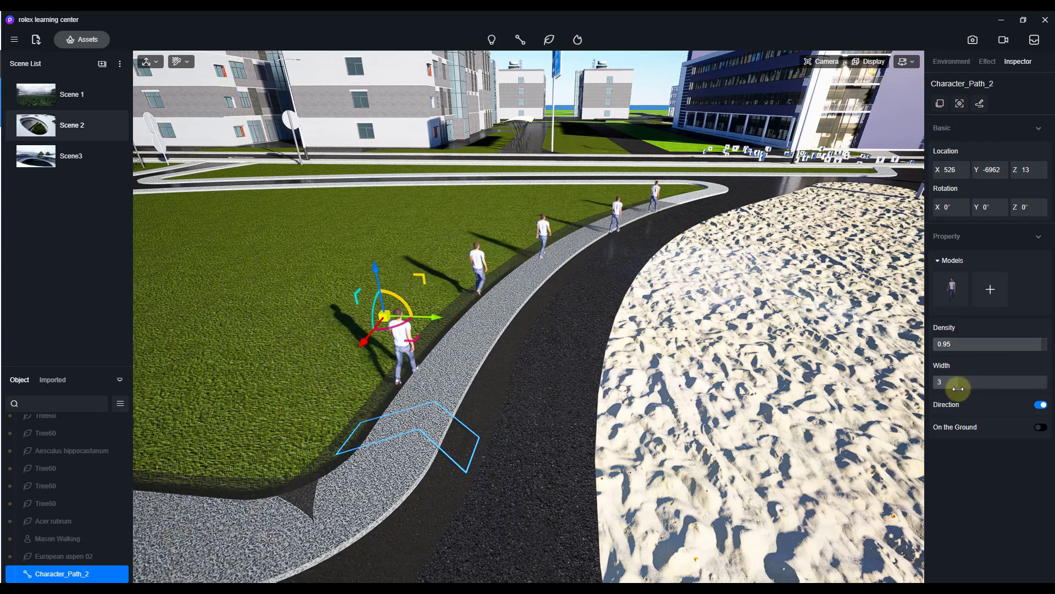
left_click_drag(958, 388, 996, 385)
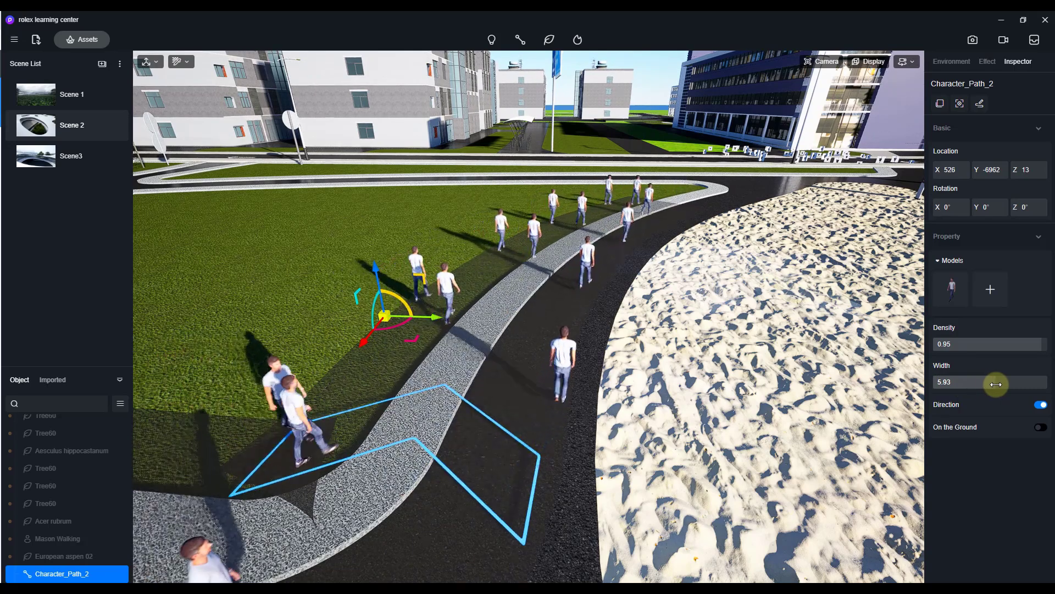
left_click_drag(996, 384, 935, 385)
left_click_drag(1030, 345, 980, 346)
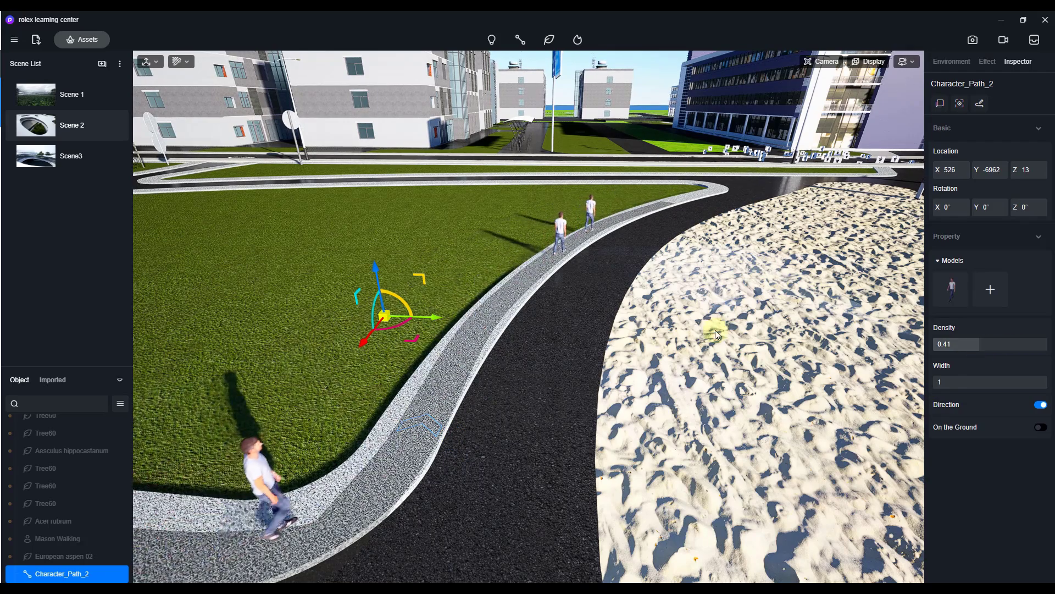
Step: Start a vehicle path with the Car 03 model and clear the asset library away from the road beside the lawn
key("s")
right_click_drag(572, 295, 615, 319)
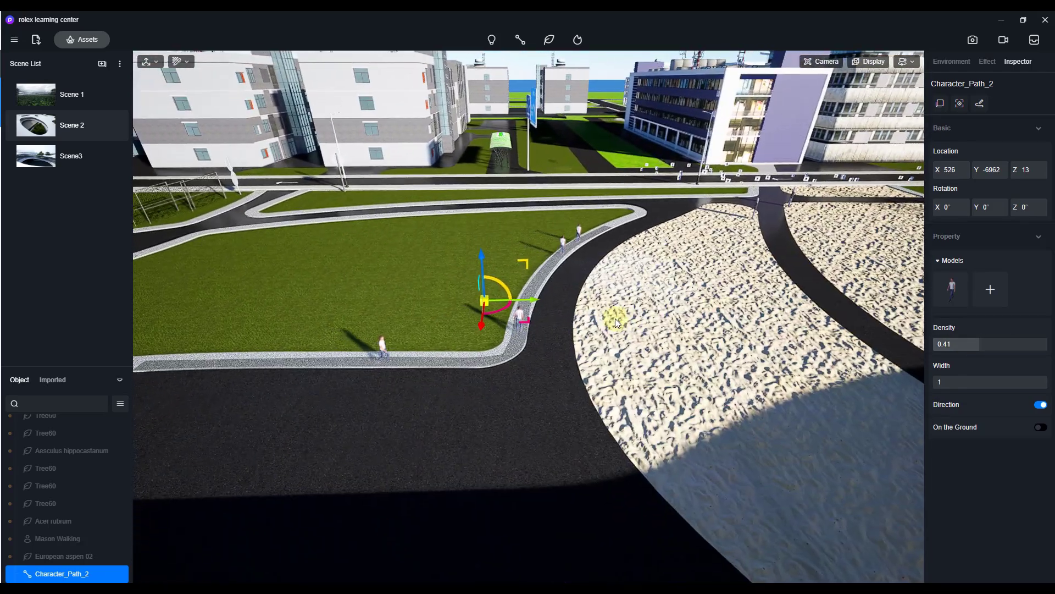
left_click(520, 40)
left_click(544, 82)
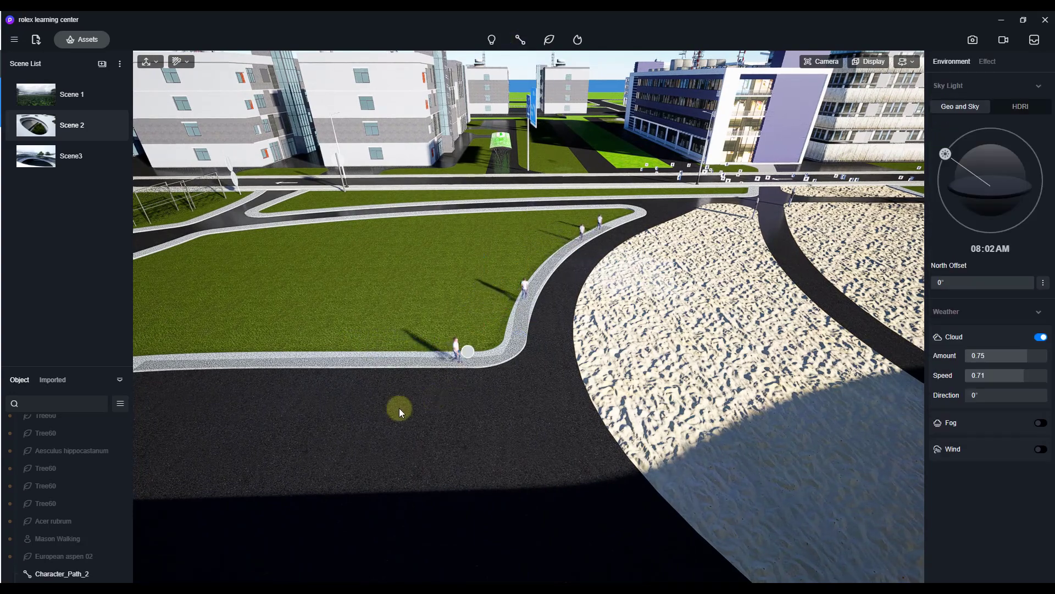
key("s")
key("a")
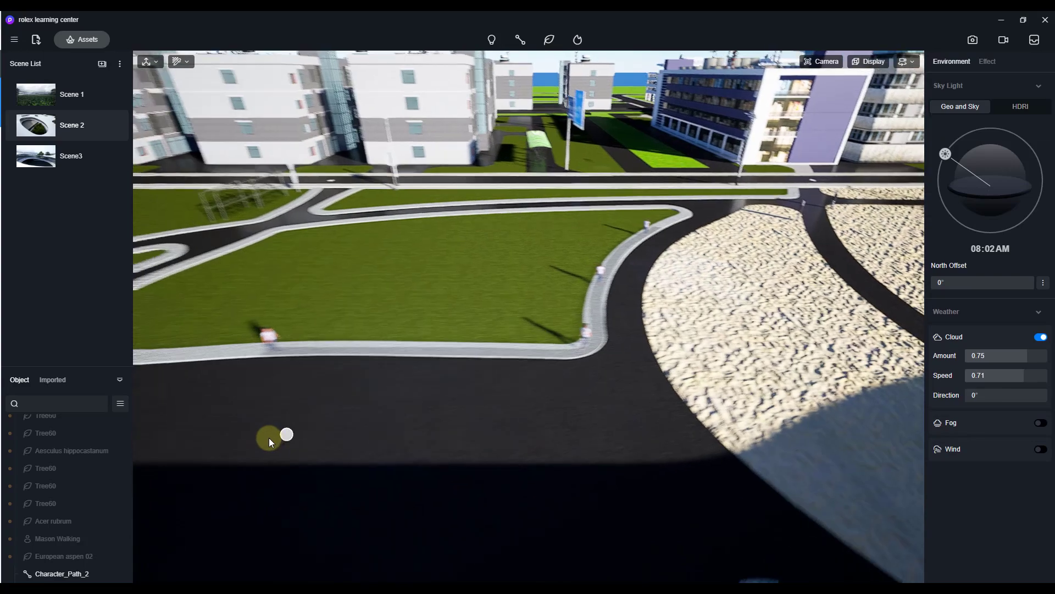
key("a")
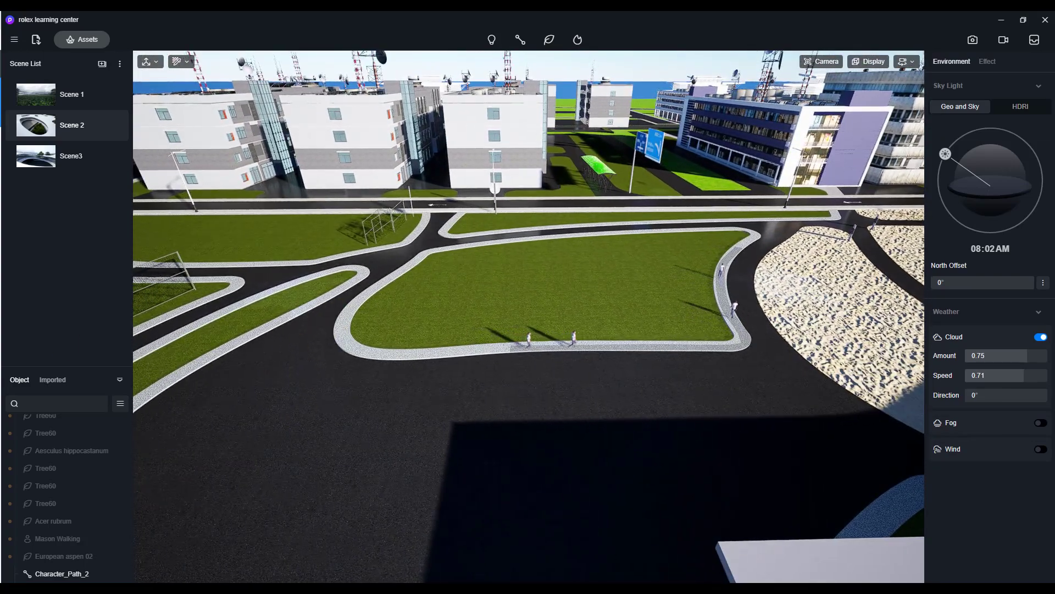
left_click_drag(0, 126, 511, 87)
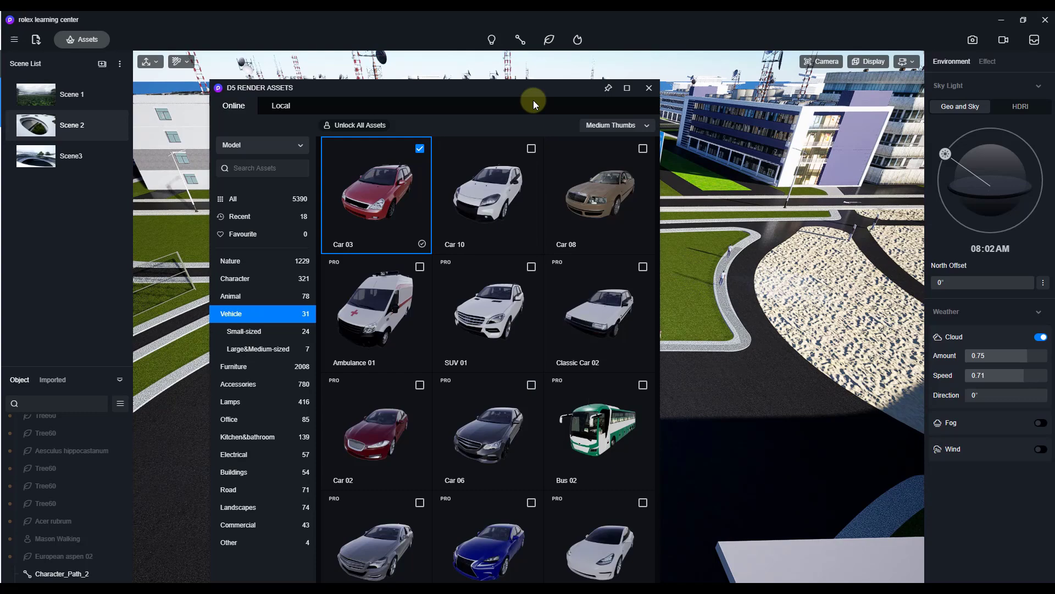
left_click_drag(268, 92, 0, 85)
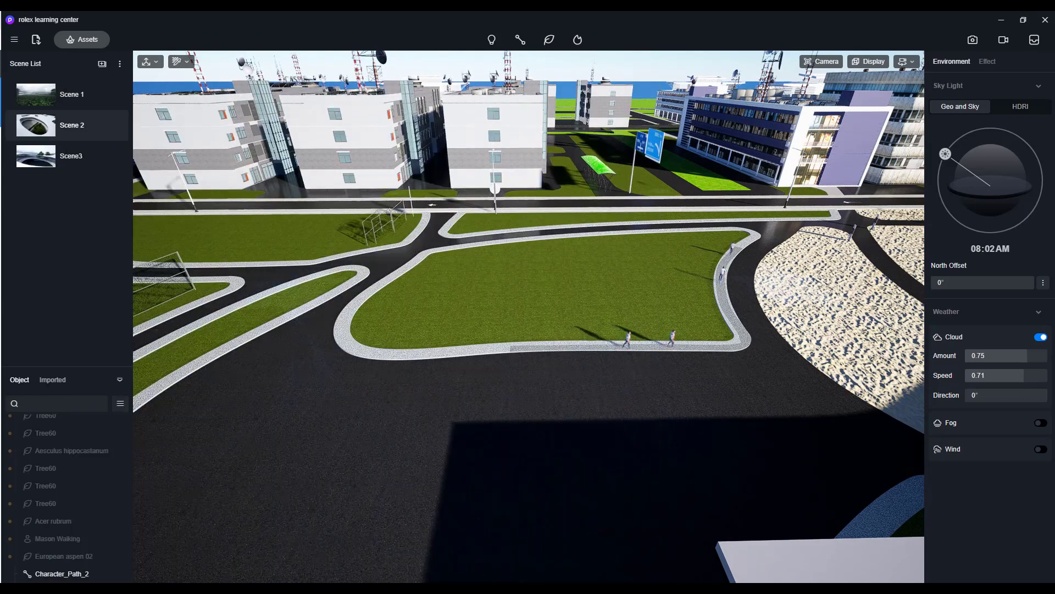
Step: Draw a seven-node vehicle path from the lawn's rounded end around onto the asphalt and along the road toward the sandy area
left_click(318, 322)
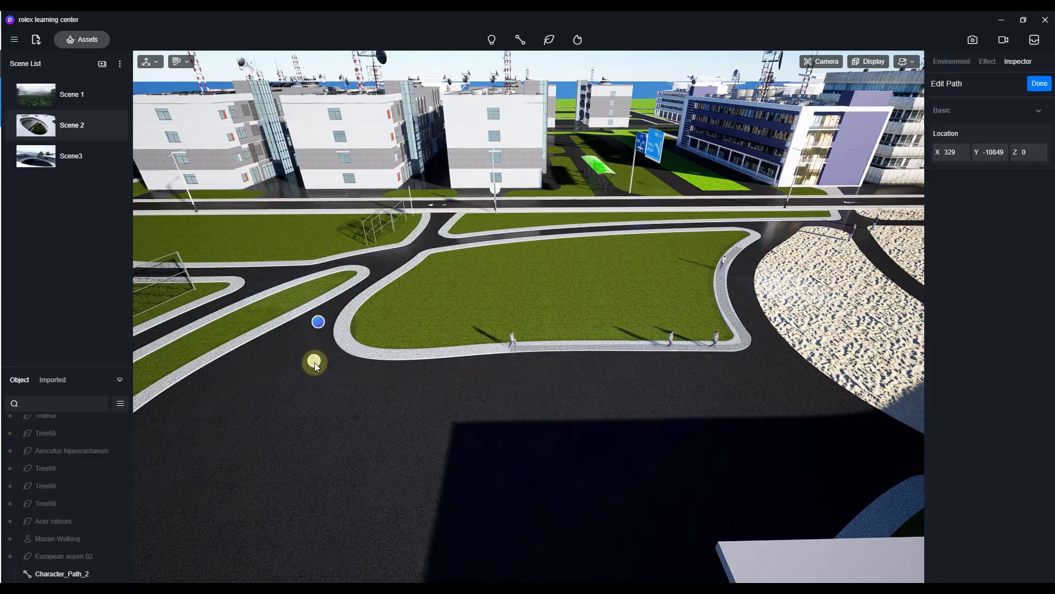
left_click(315, 365)
left_click(339, 407)
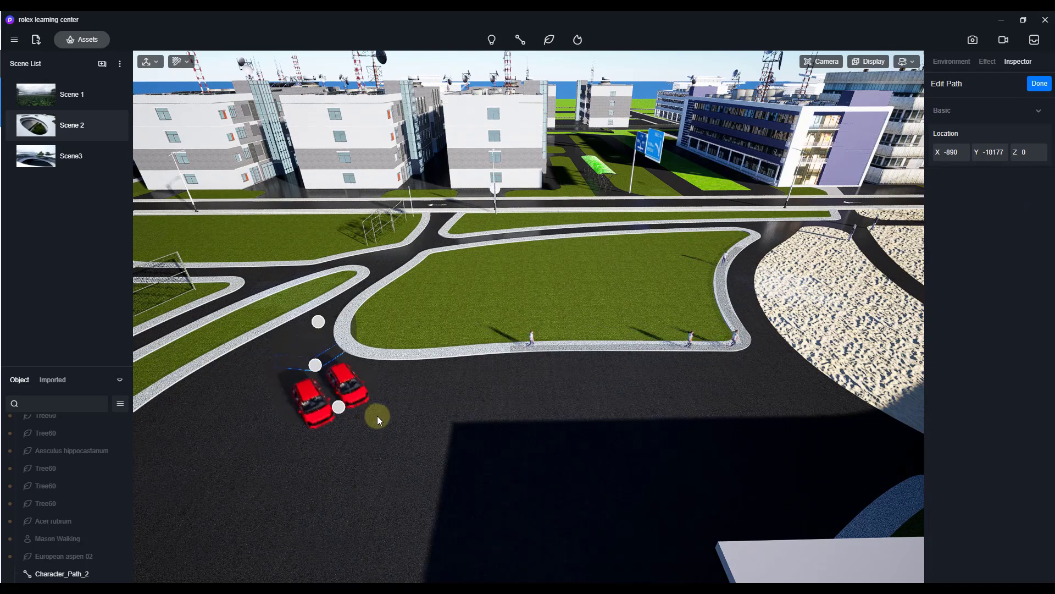
left_click(435, 441)
left_click(579, 438)
left_click(738, 426)
left_click(883, 442)
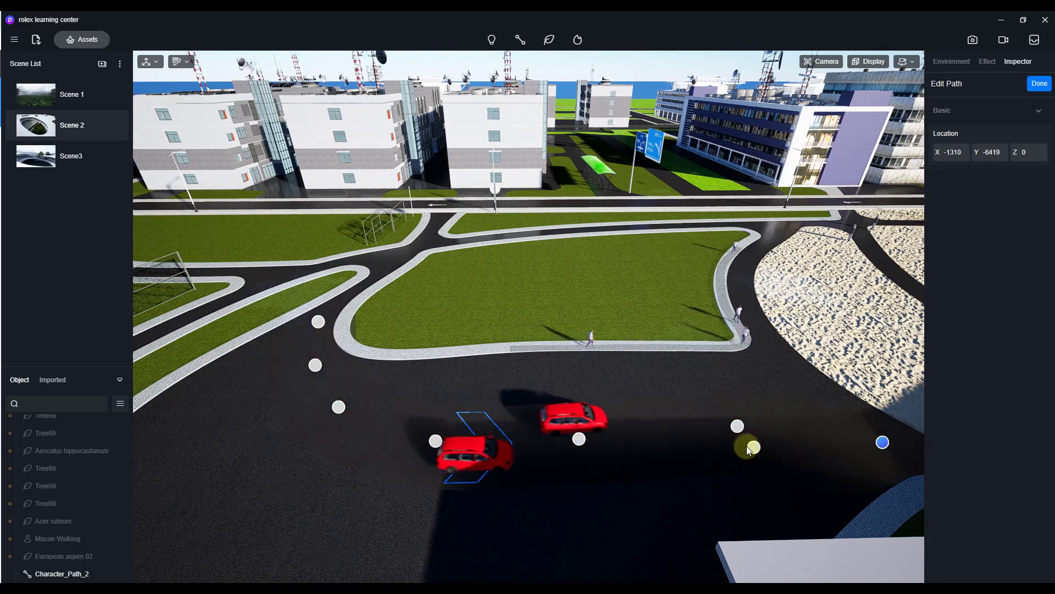
Step: Move the second and third vehicle path nodes outward to widen the bend, and finish editing the path
right_click_drag(755, 450, 787, 456)
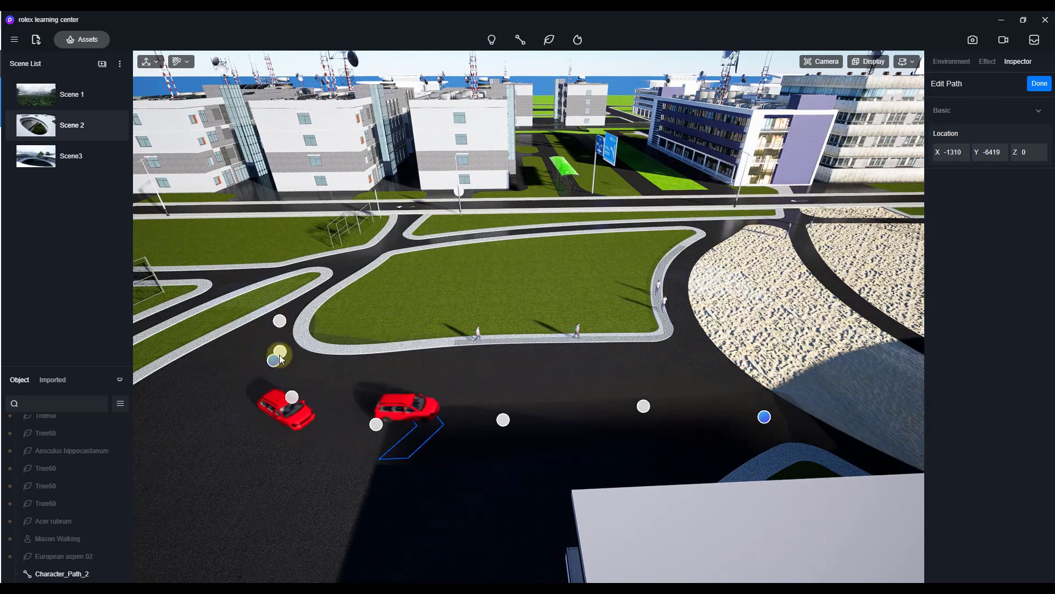
left_click_drag(274, 360, 219, 367)
left_click_drag(292, 397, 268, 414)
left_click(1039, 83)
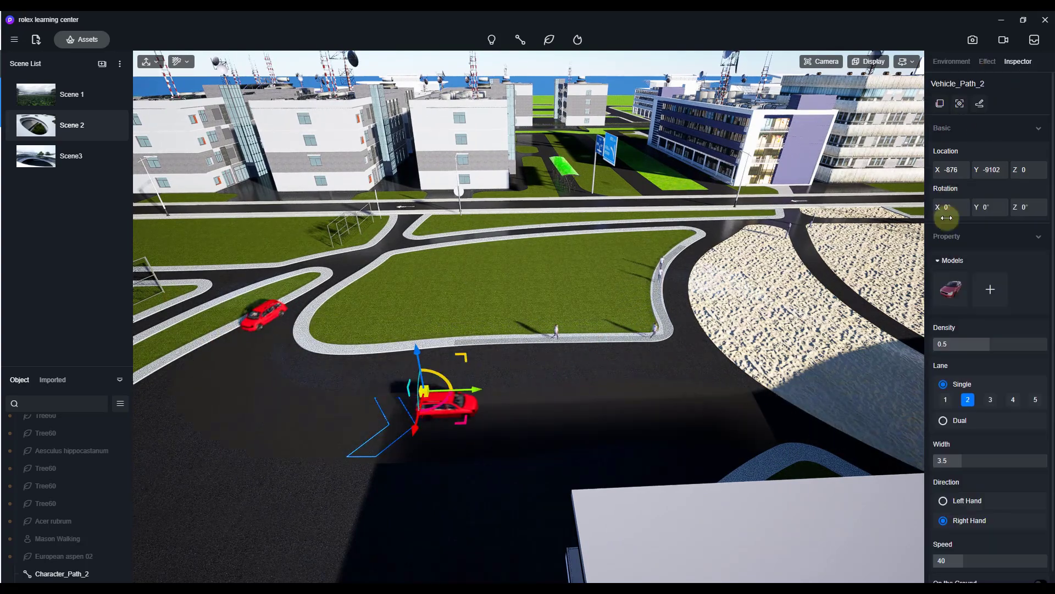
Step: Try three and four single lanes on the vehicle path, and four dual lanes with a width of 3.3
scroll(972, 316, "down", 2)
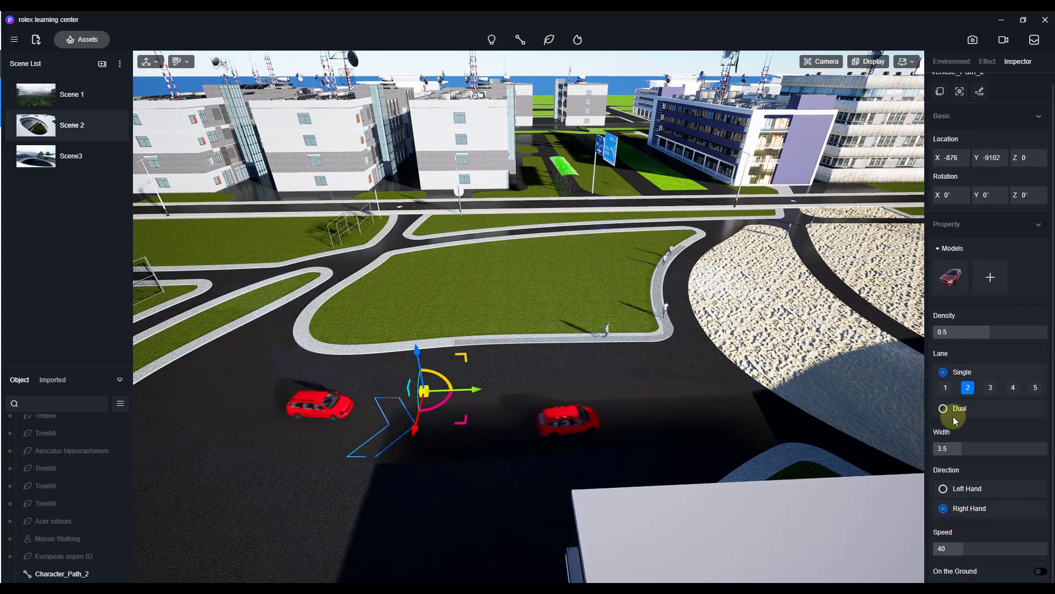
left_click(991, 388)
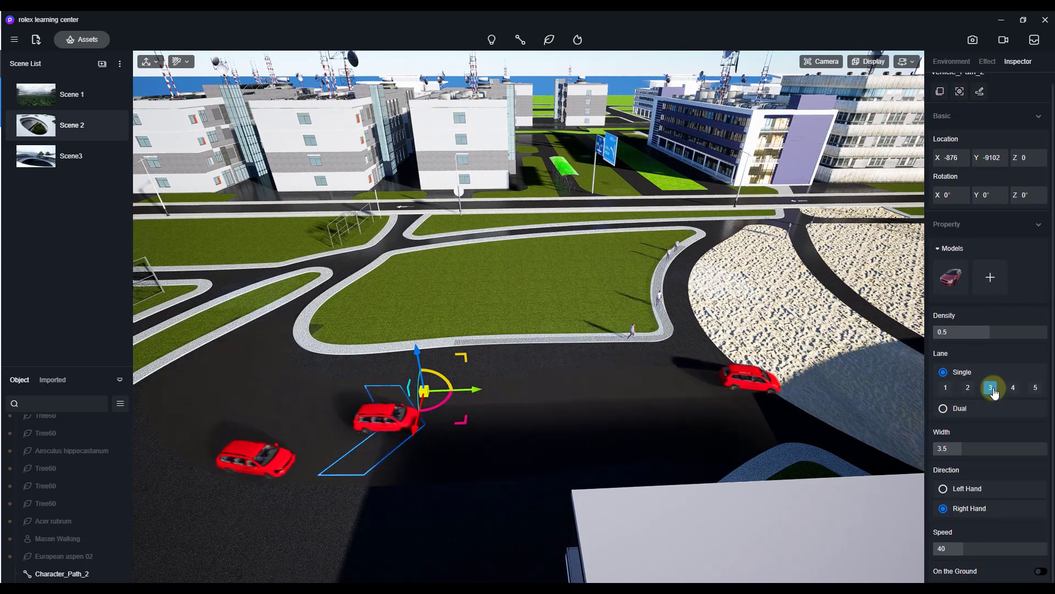
left_click(1014, 388)
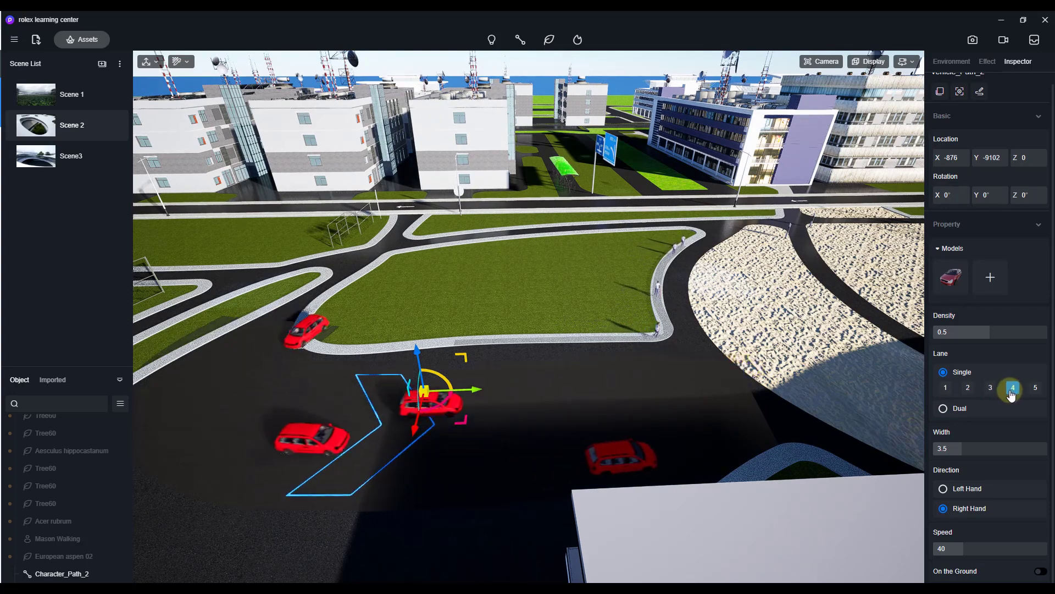
left_click(943, 408)
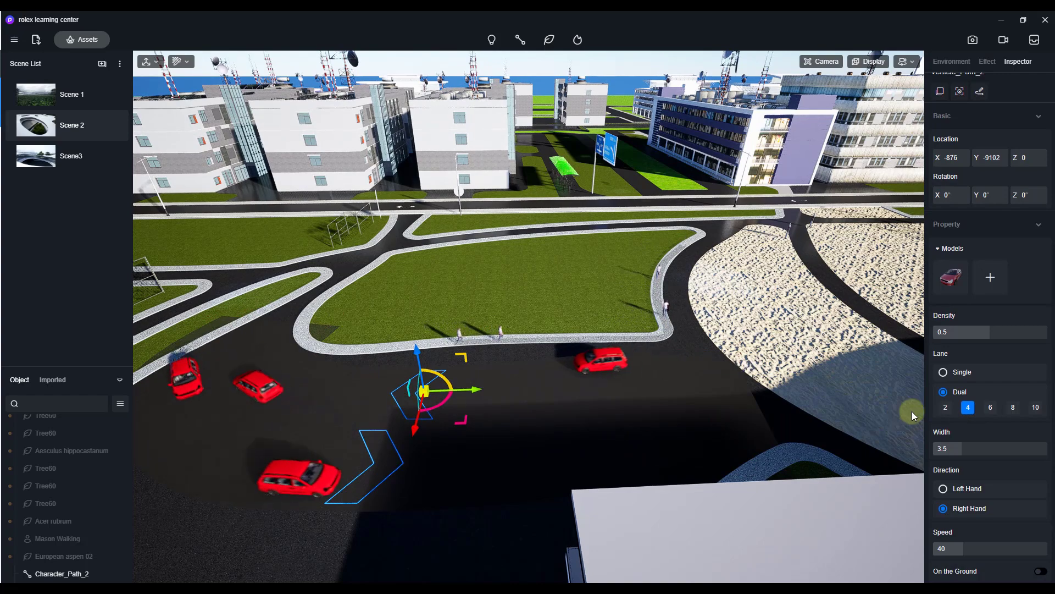
mouse_move(962, 451)
left_mouse_down()
mouse_move(1028, 450)
mouse_move(954, 451)
left_mouse_up()
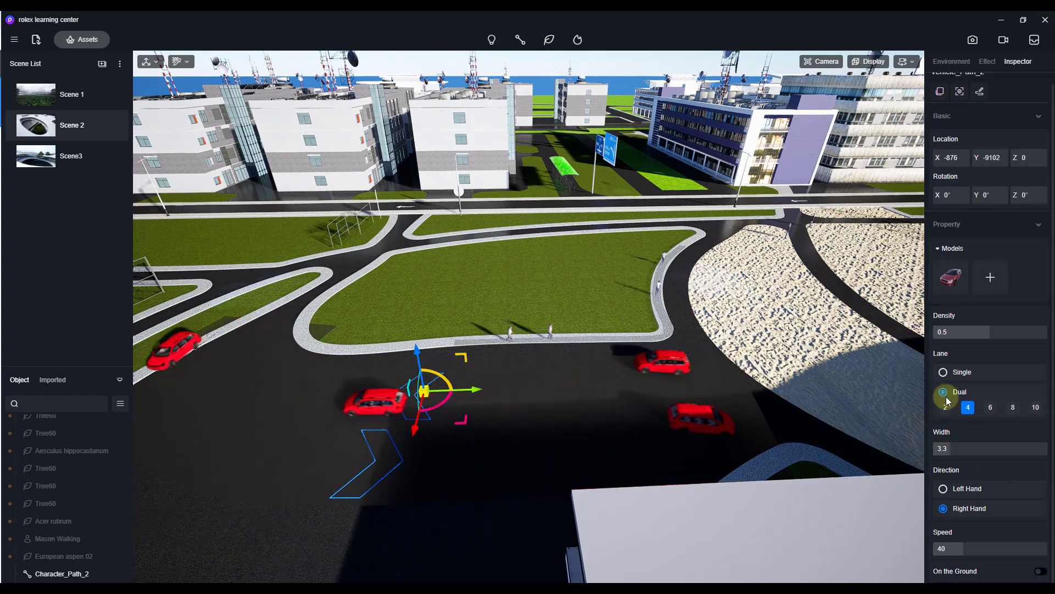
Step: Set the vehicle path to one single lane with a width of 3.4 and a speed of 50, and toggle On the Ground
left_click(943, 373)
left_click(944, 489)
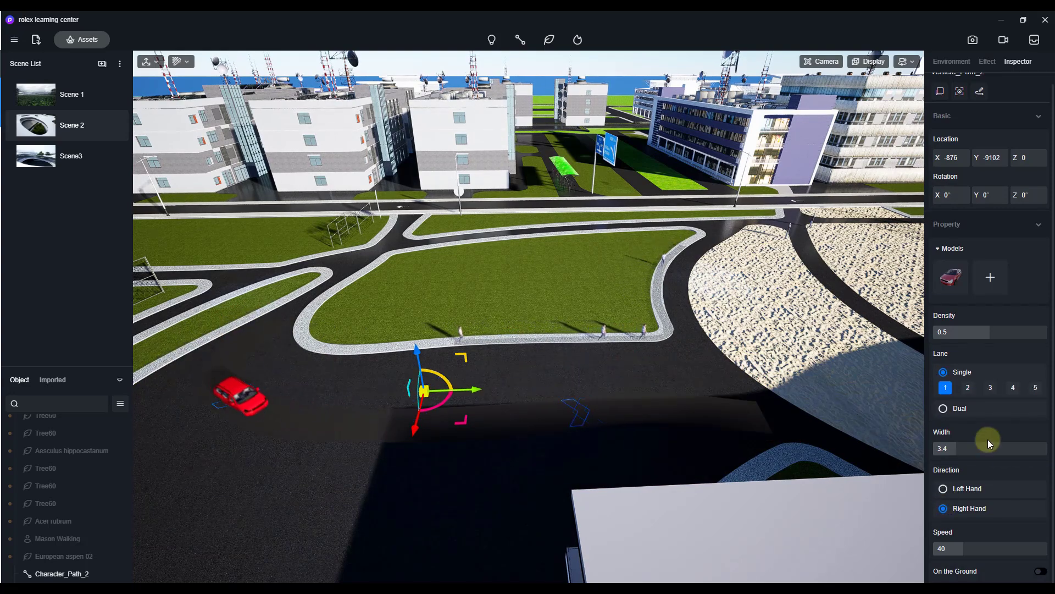
mouse_move(963, 549)
left_mouse_down()
mouse_move(1024, 551)
mouse_move(972, 548)
left_mouse_up()
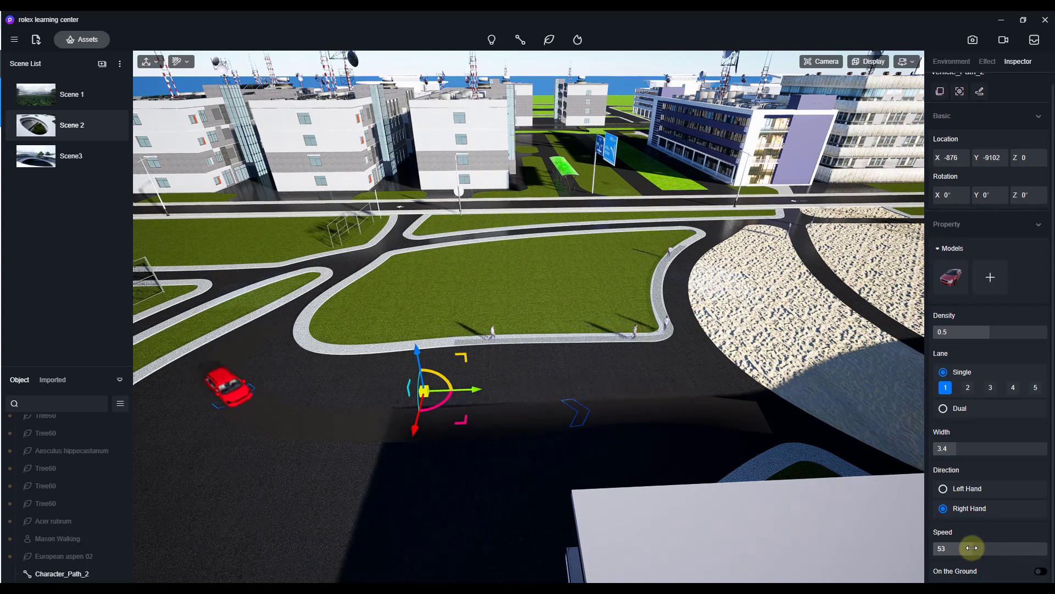
left_click(1041, 571)
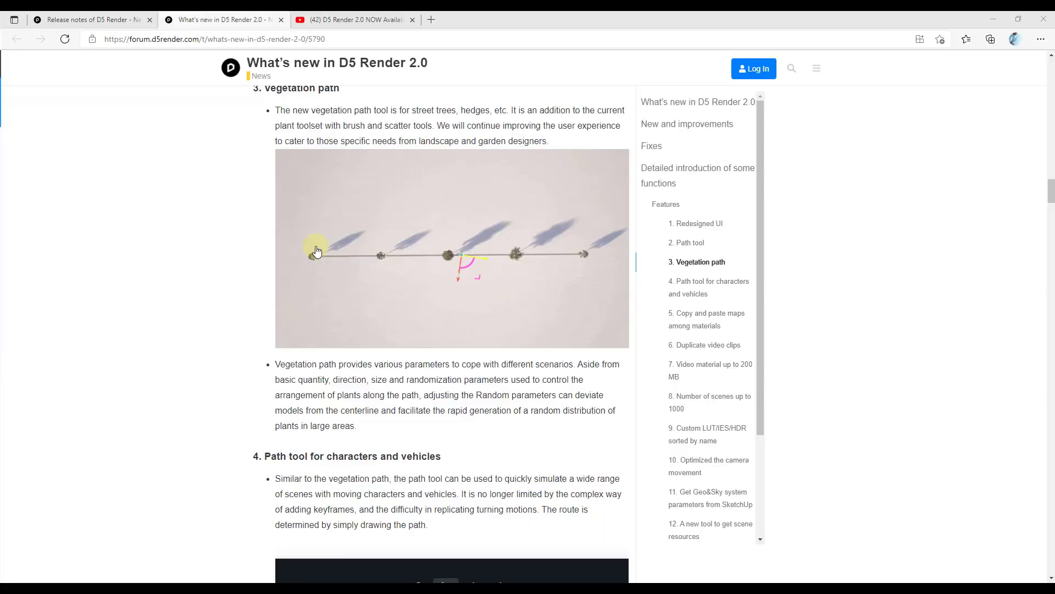
Step: Read the Vegetation path section of the What's new in D5 Render 2.0 forum article
scroll(292, 267, "up", 2)
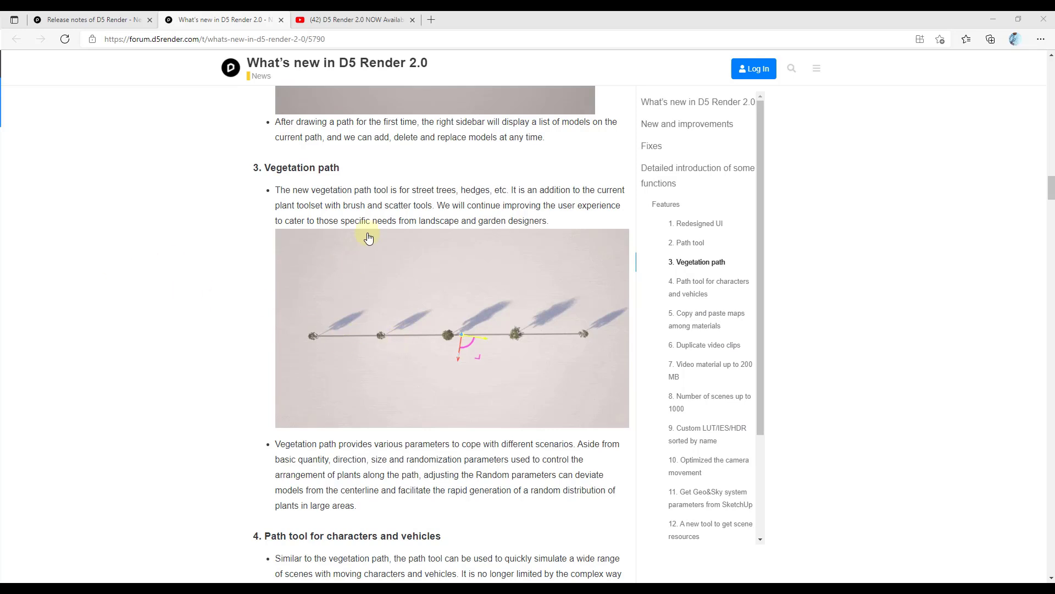
left_click(373, 190)
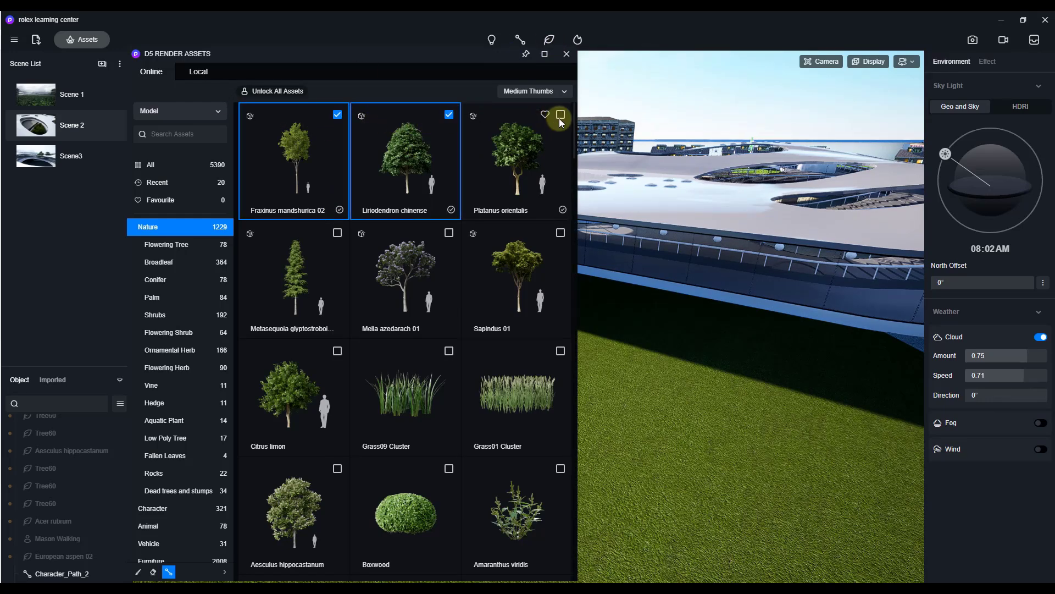
Step: Choose Fraxinus mandshurica 02, Liriodendron chinense and Platanus orientalis as plants and clear the asset library off the lawn
left_click_drag(430, 54, 183, 75)
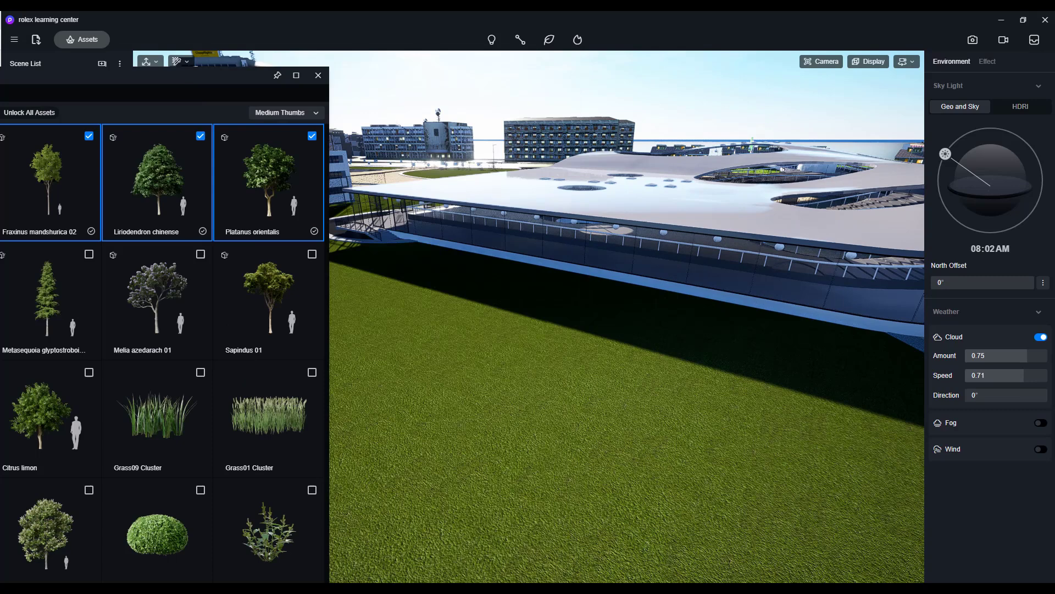
left_click(415, 288)
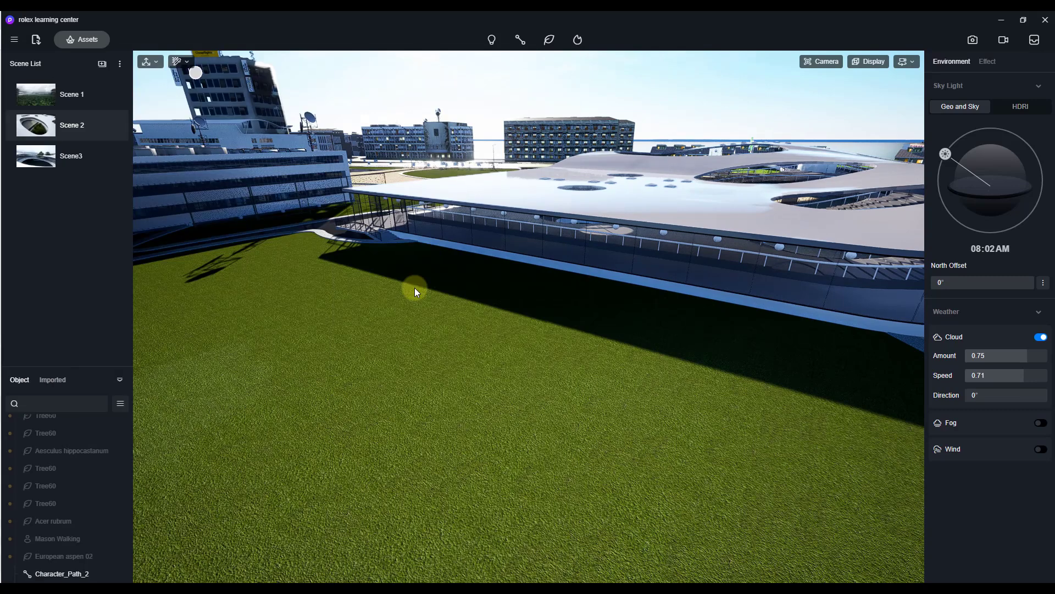
left_click(355, 268)
Step: Draw a straight vegetation path across the lawn alongside the building's shadow and finish editing it
left_click(550, 43)
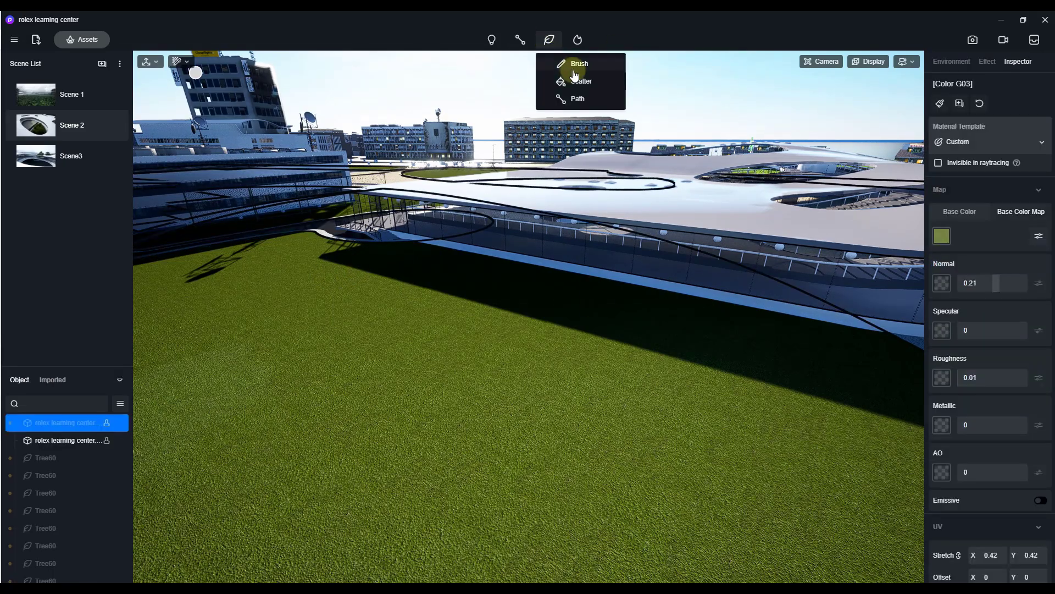
left_click(578, 99)
left_click(349, 282)
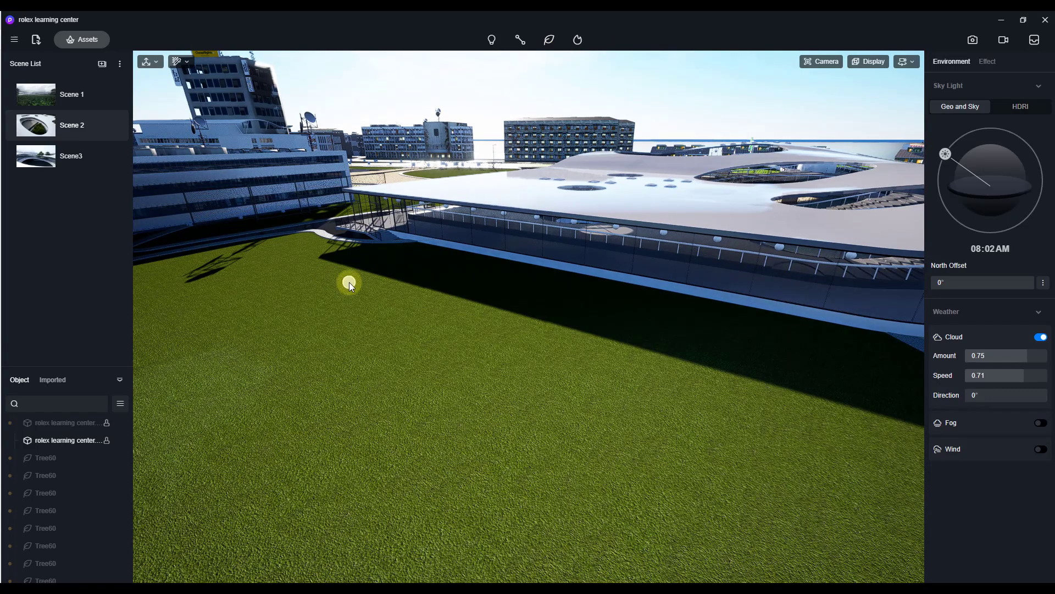
left_click(499, 330)
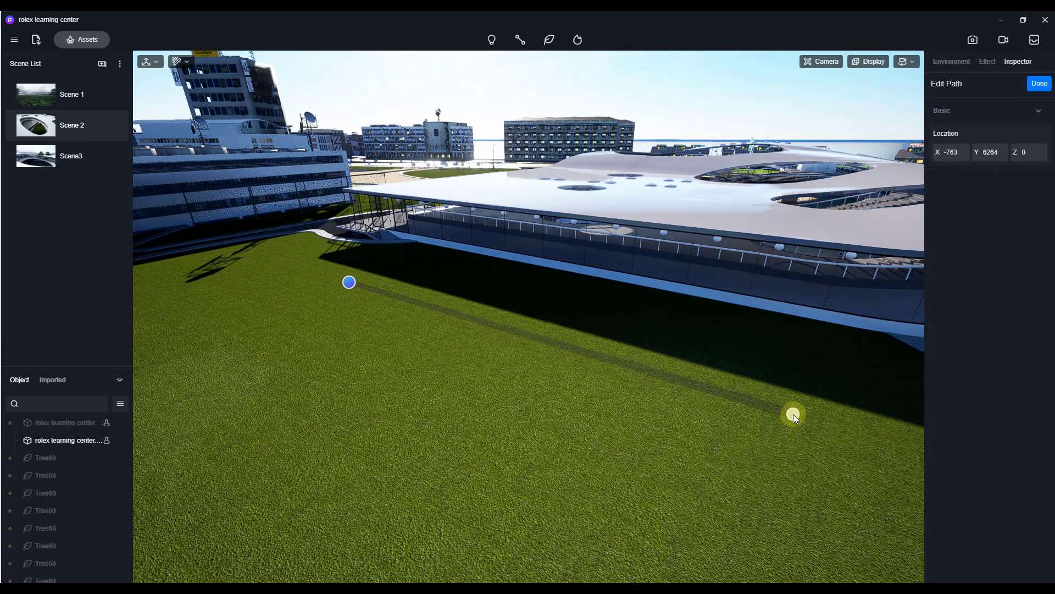
left_click(793, 414)
right_click_drag(520, 381, 635, 377)
left_click(1040, 84)
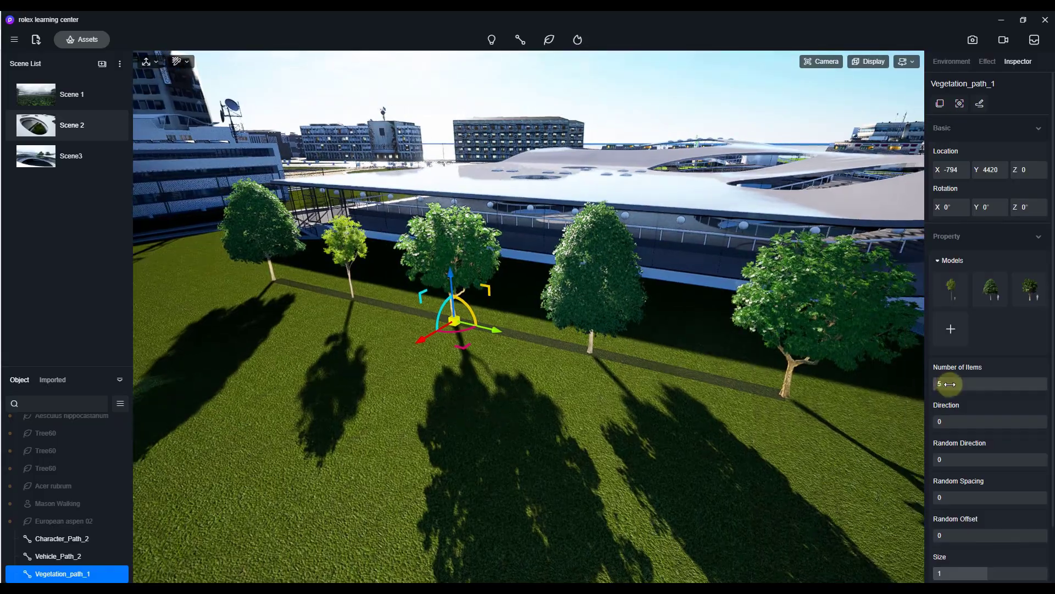
Step: Set the vegetation path to 10 items, direction 124.62, random direction 0.5 and random spacing 0.2
left_click_drag(950, 383, 1031, 428)
left_click_drag(944, 459, 1027, 463)
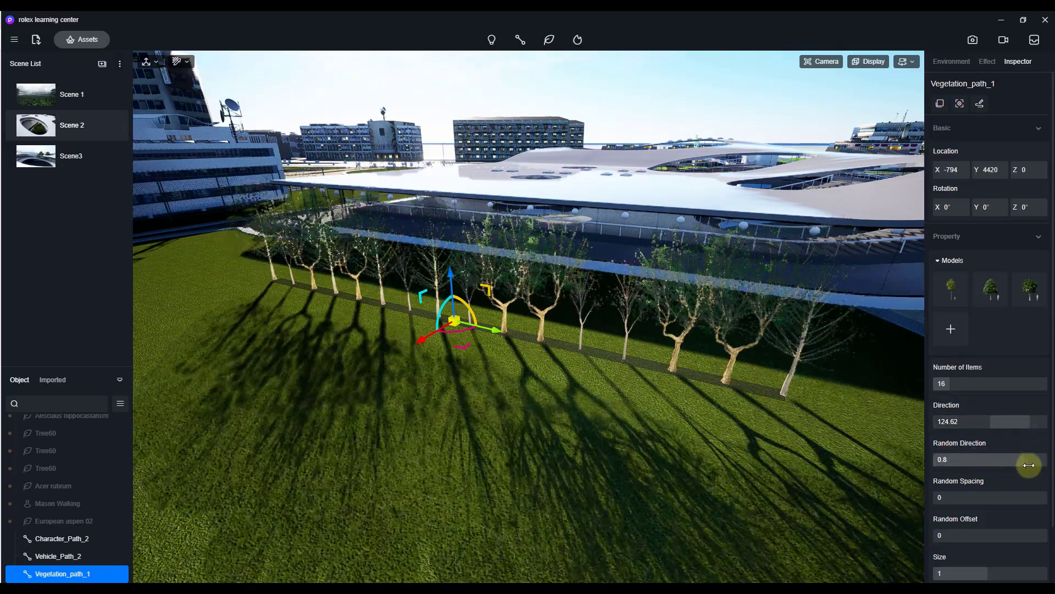
mouse_move(956, 496)
left_mouse_down()
mouse_move(978, 497)
mouse_move(957, 498)
left_mouse_up()
left_click_drag(947, 383, 944, 383)
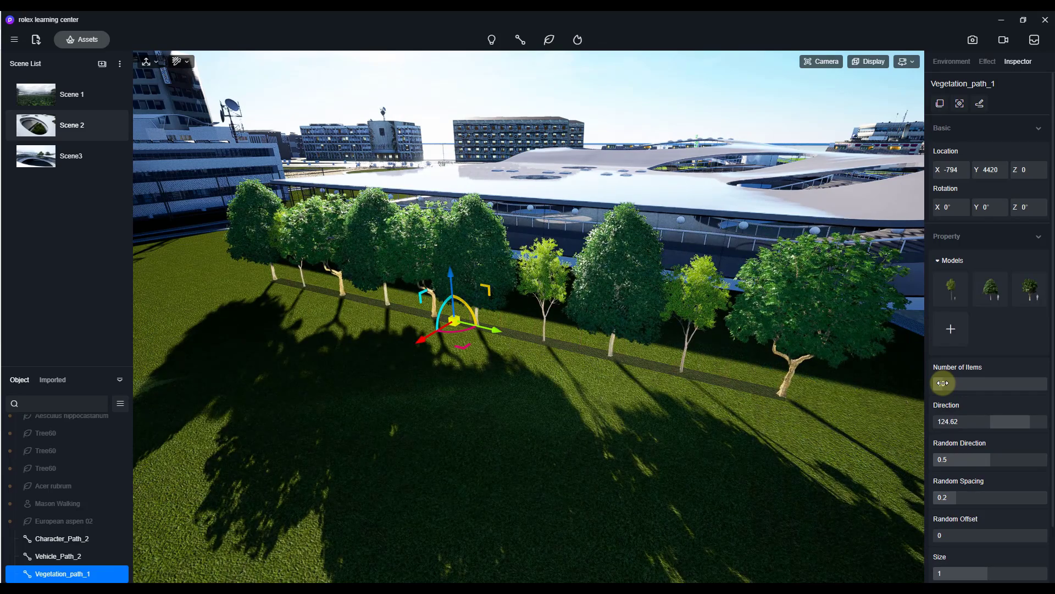
Step: Set the vegetation path's random offset to 0.52 and the tree size to 1.43
scroll(598, 354, "up", 4)
right_click_drag(601, 334, 457, 304)
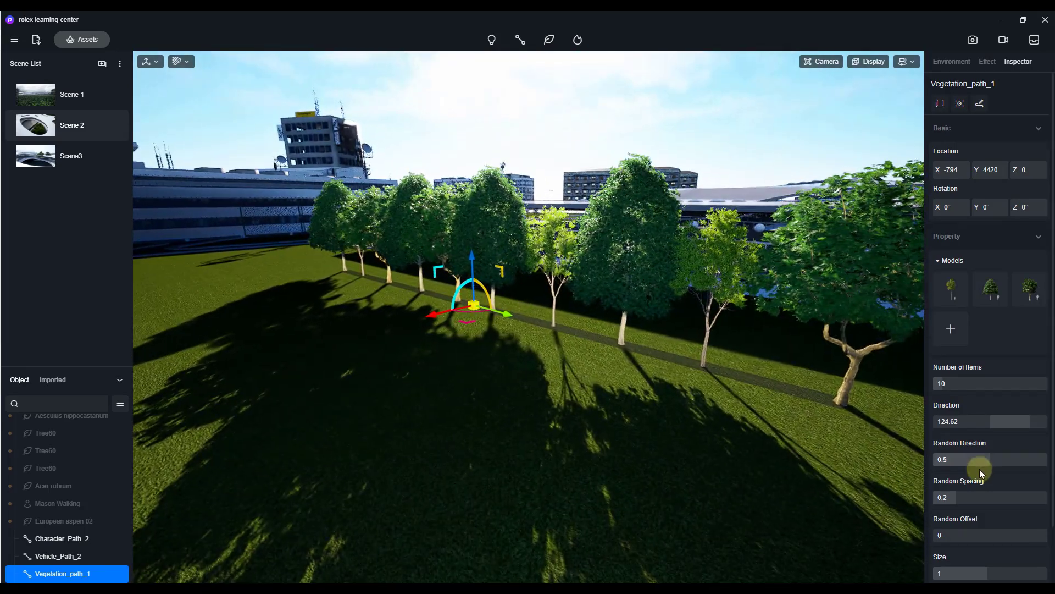
scroll(958, 498, "down", 2)
left_click_drag(944, 471, 992, 473)
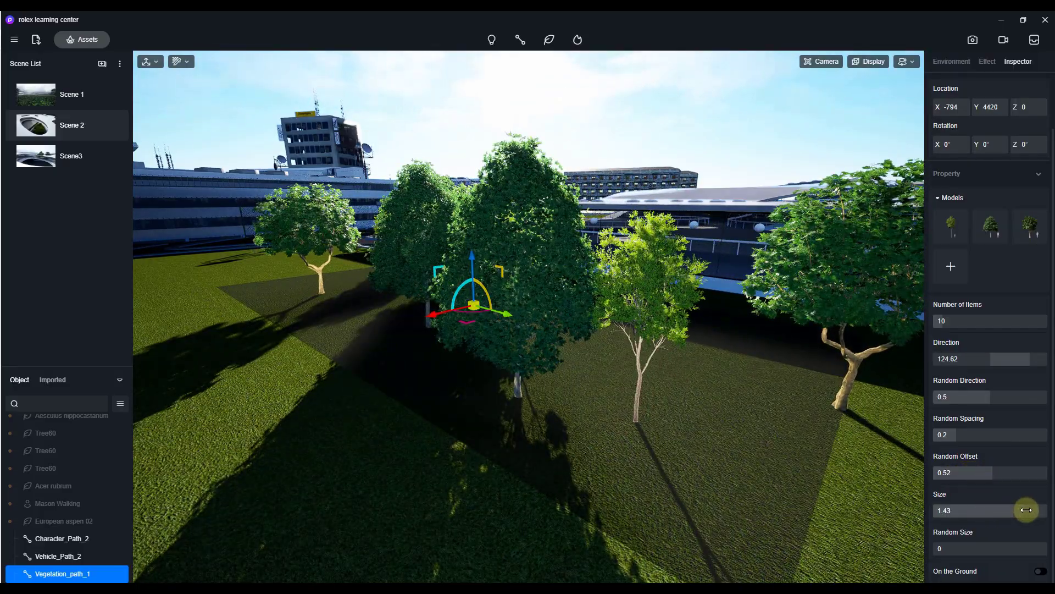
Step: Set the vegetation path's tree size to 0.85 and random size to 0.38
left_click_drag(1027, 510, 976, 550)
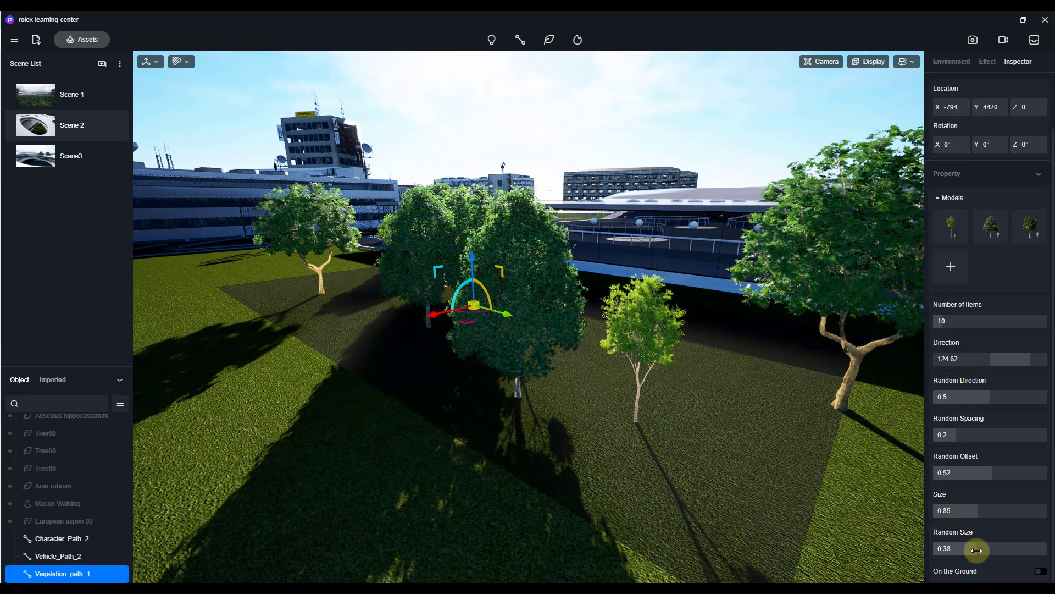
right_click_drag(635, 328, 691, 365)
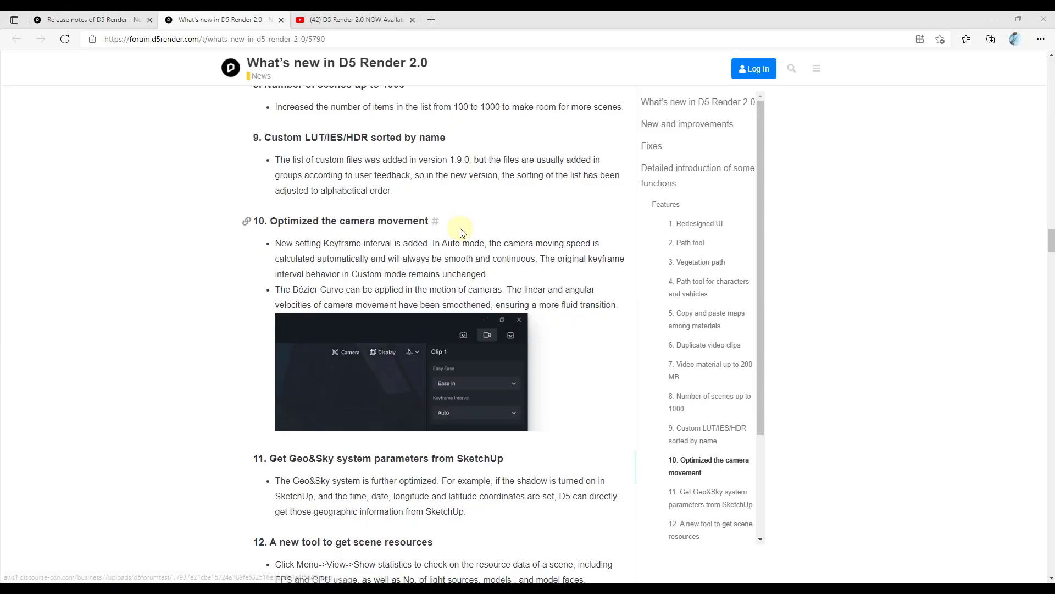
Step: Read the What's new in D5 Render 2.0 sections on camera movement, SketchUp Geo&Sky parameters, scene resources and workflow plugins
scroll(404, 290, "down", 4)
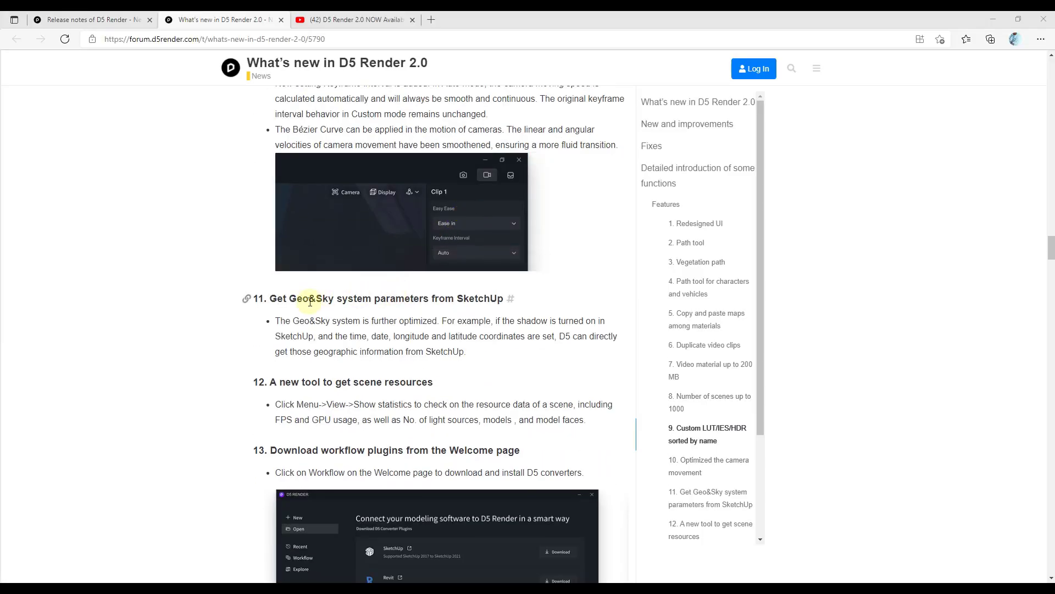
scroll(377, 269, "up", 4)
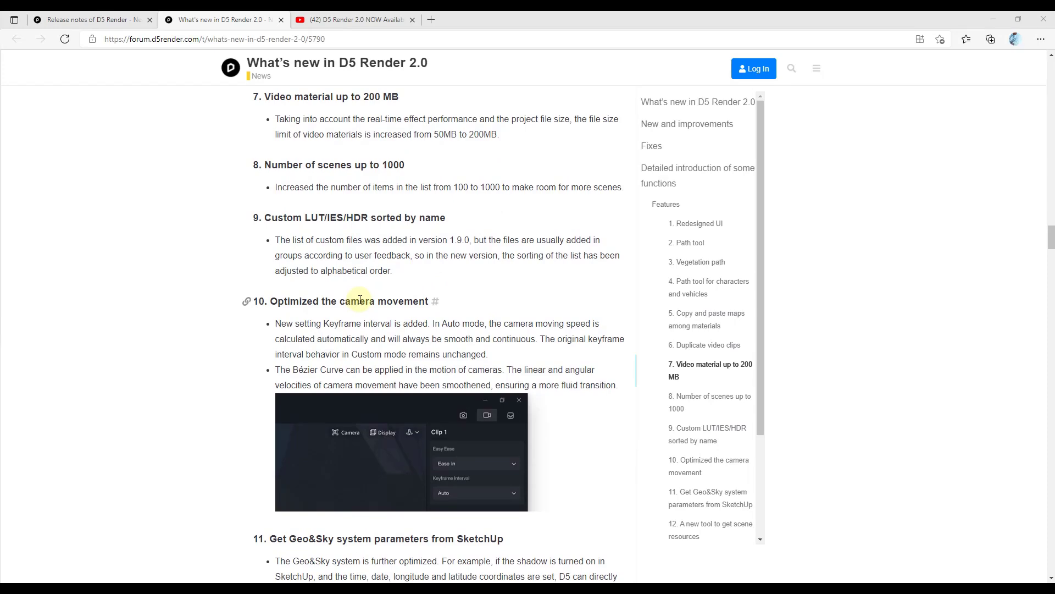
scroll(347, 286, "down", 7)
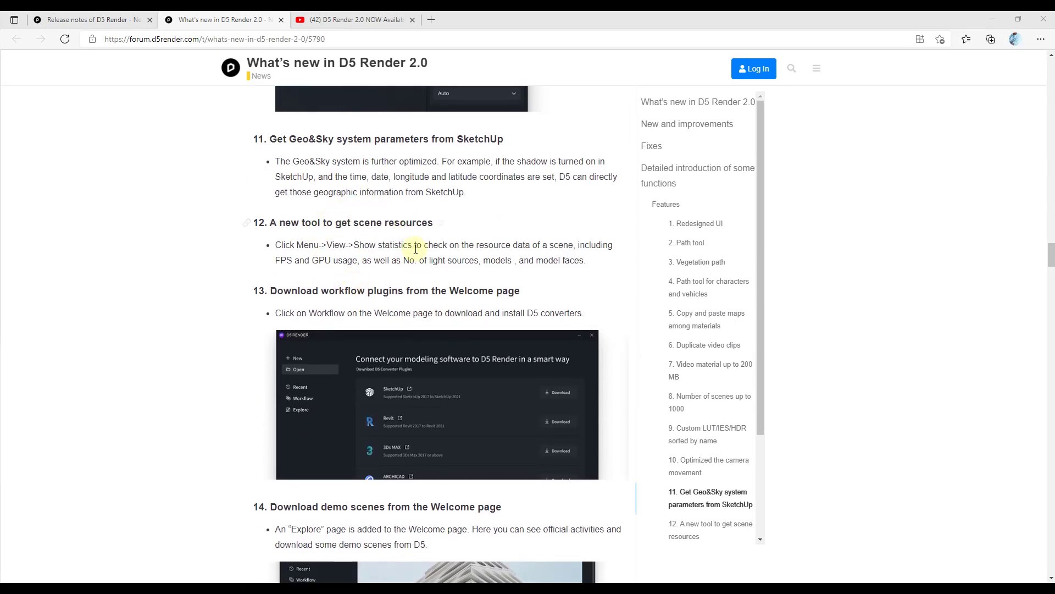
scroll(426, 258, "down", 11)
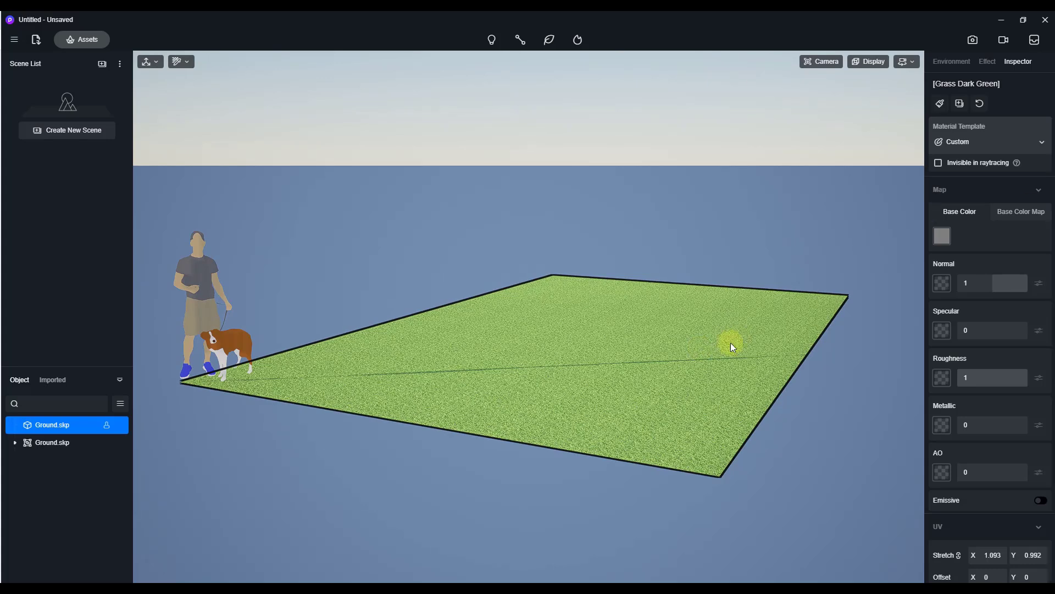
Step: Change the ground's material template to Grass and set the grass height to 0.66
left_click(179, 64)
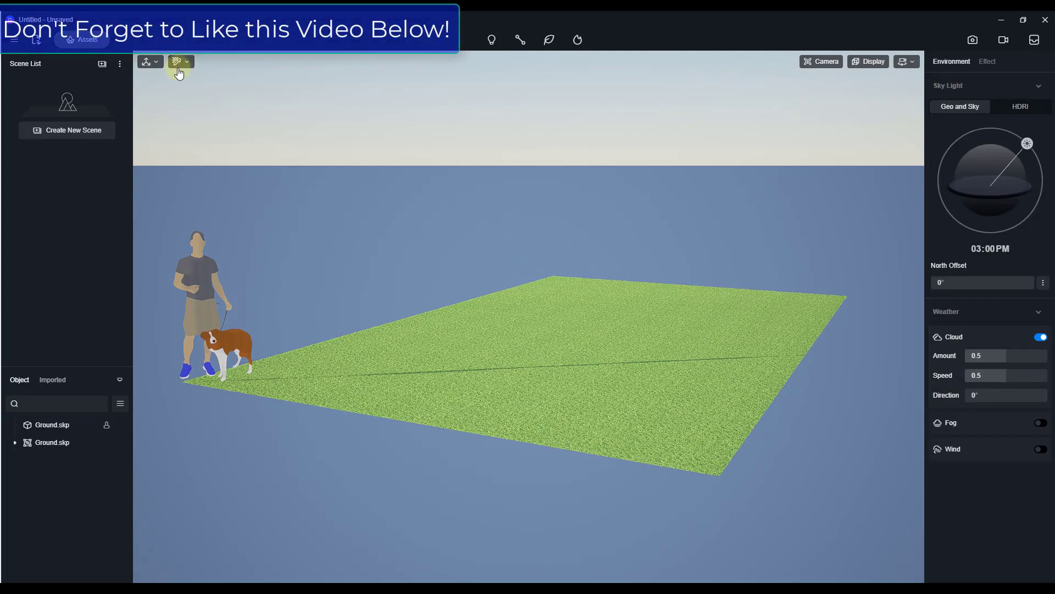
left_click(557, 384)
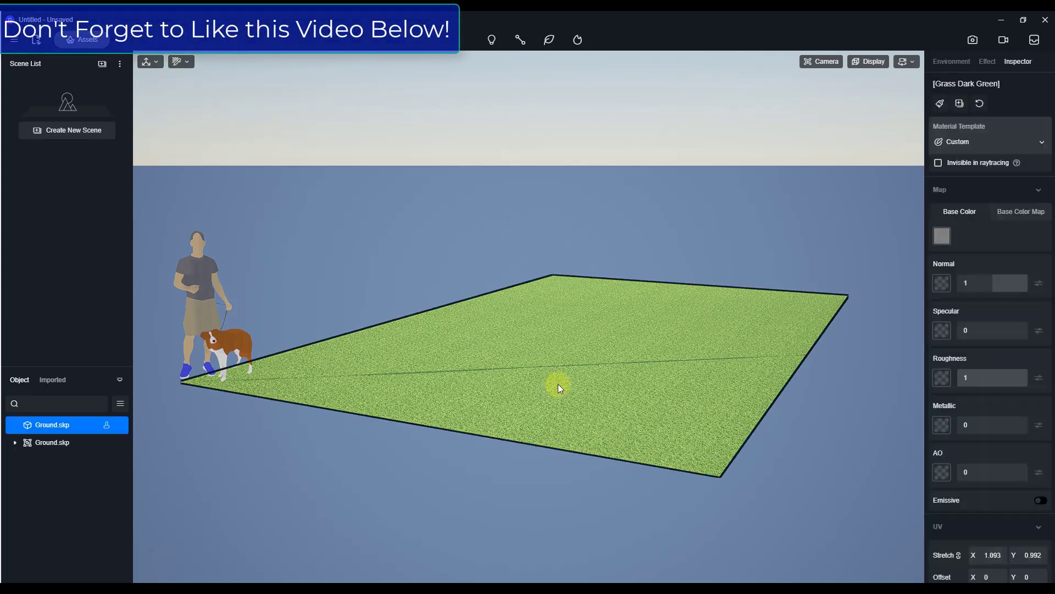
left_click(955, 141)
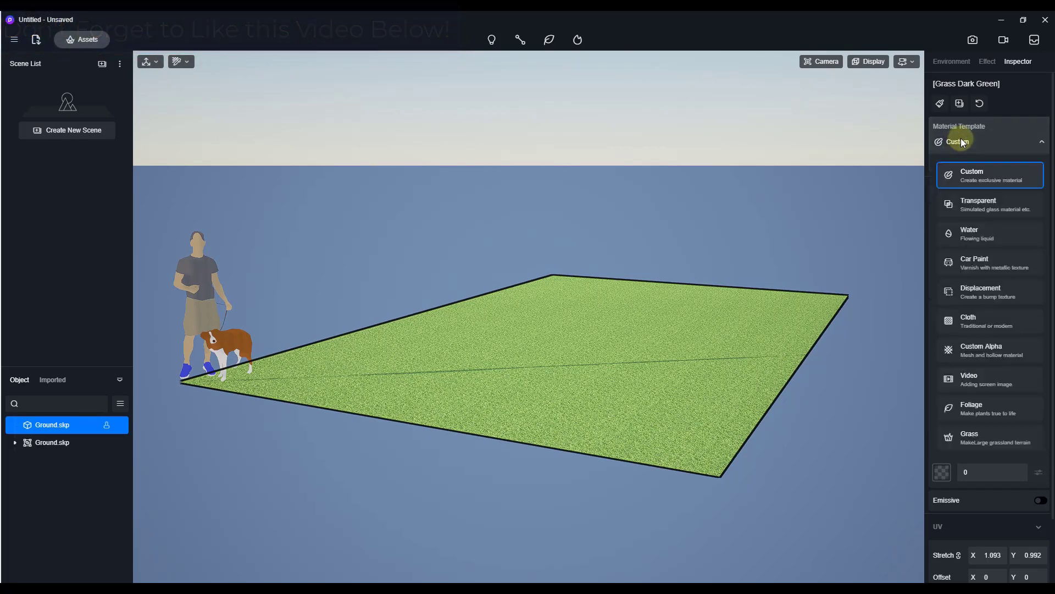
left_click(978, 439)
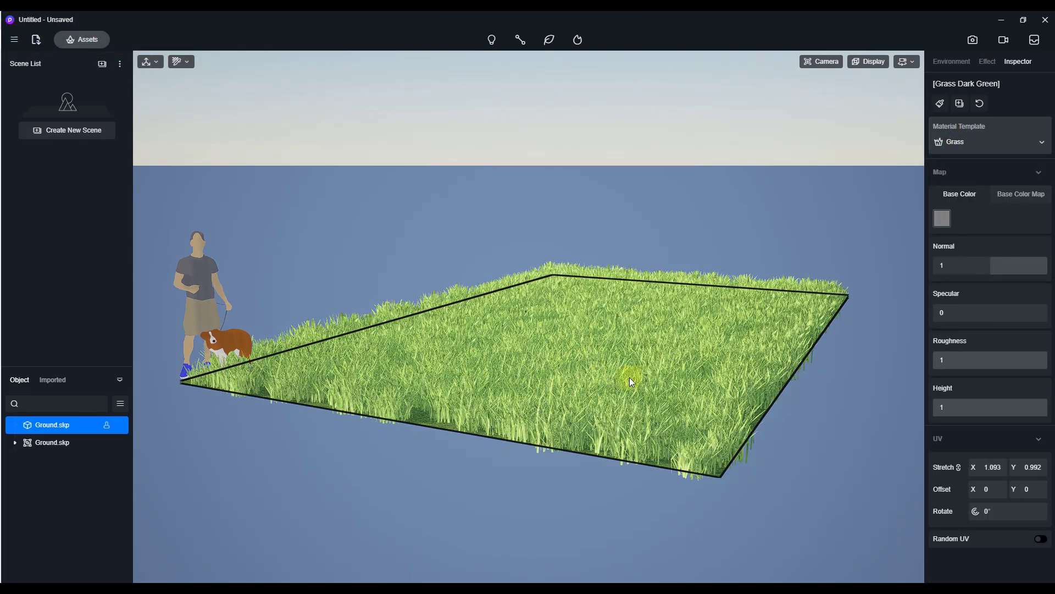
mouse_move(646, 389)
right_mouse_down()
mouse_move(561, 384)
mouse_move(681, 383)
mouse_move(662, 395)
right_mouse_up()
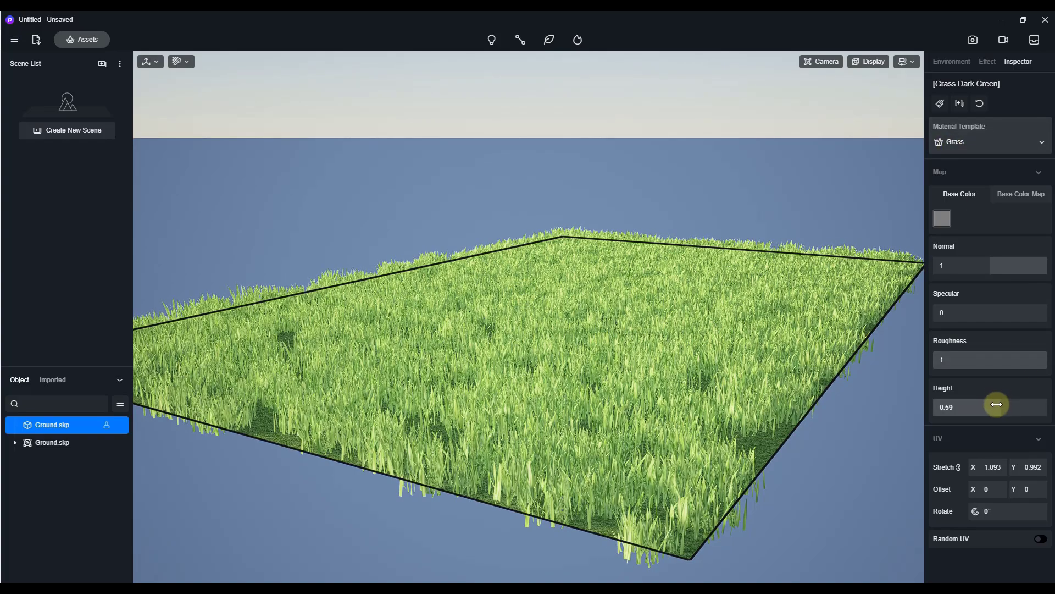
mouse_move(997, 405)
left_mouse_down()
mouse_move(965, 405)
mouse_move(1008, 412)
left_mouse_up()
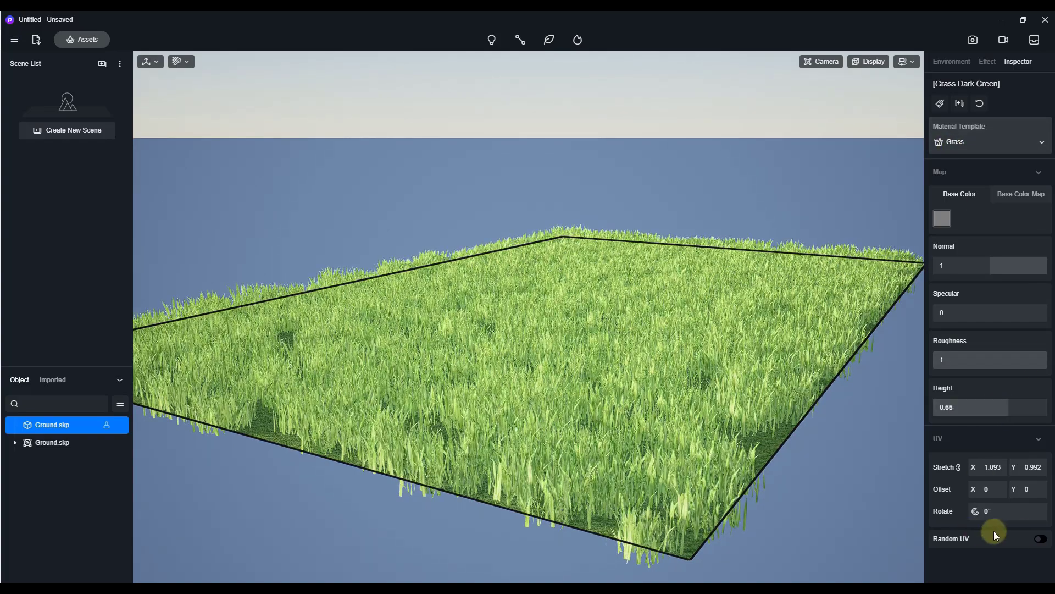
Step: Turn on Random UV for the grass material and adjust its X stretch
left_click(1039, 540)
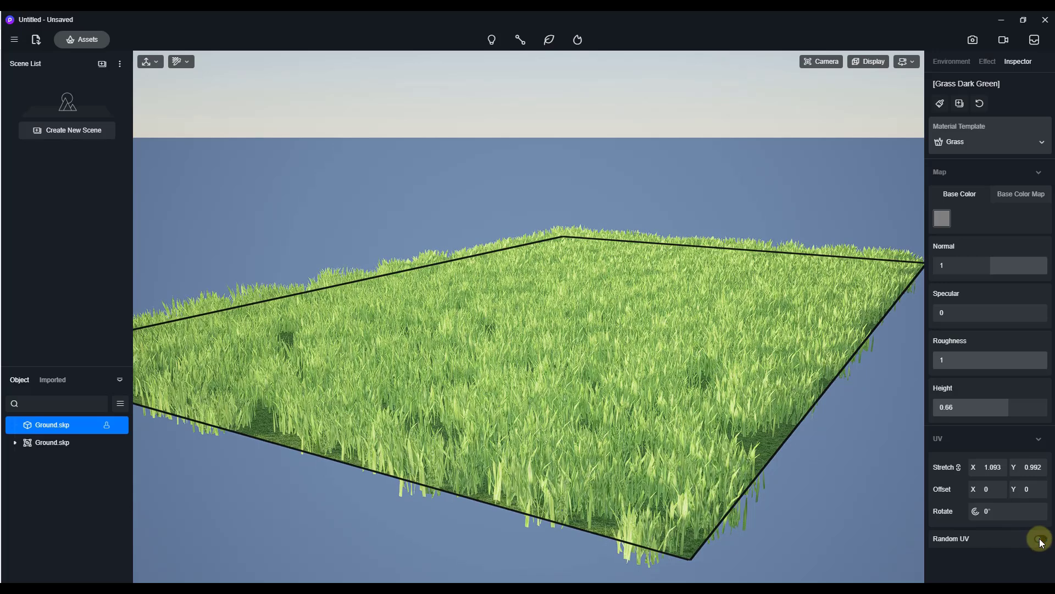
left_click(1038, 540)
left_click(1039, 540)
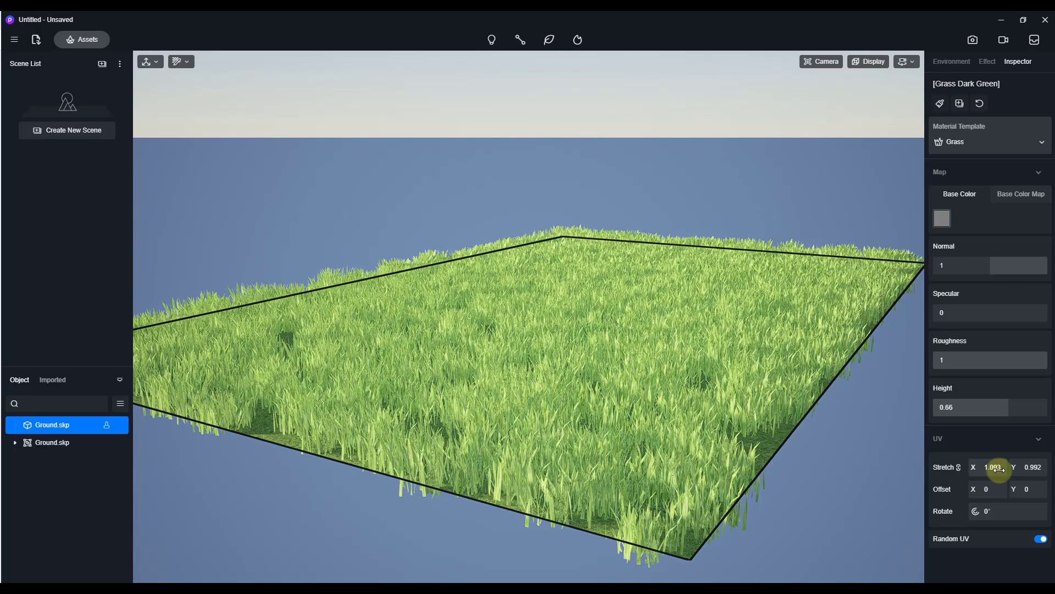
left_click_drag(987, 469, 973, 467)
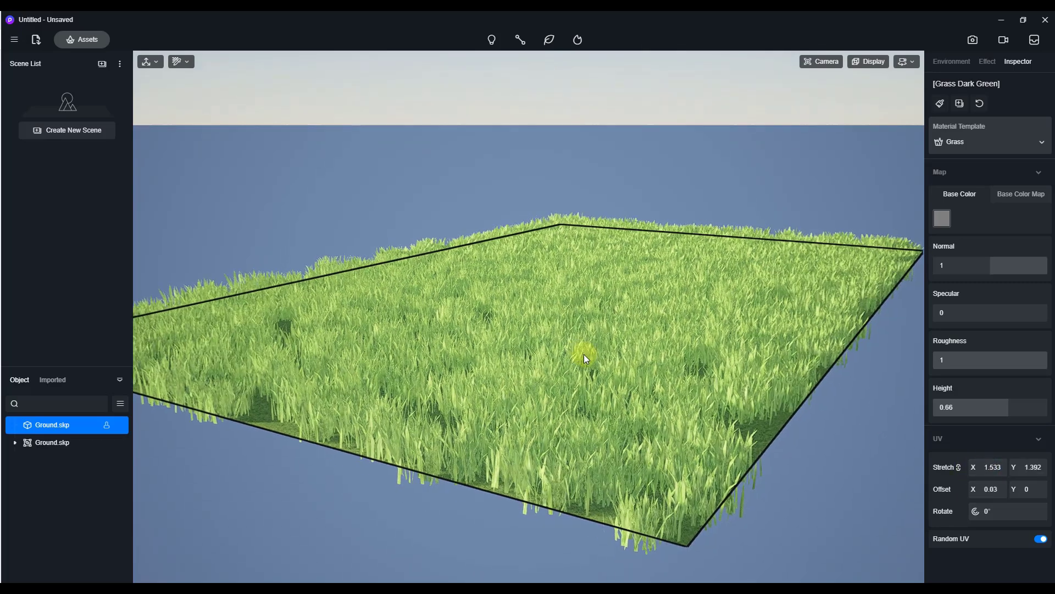
right_click_drag(583, 354, 586, 356)
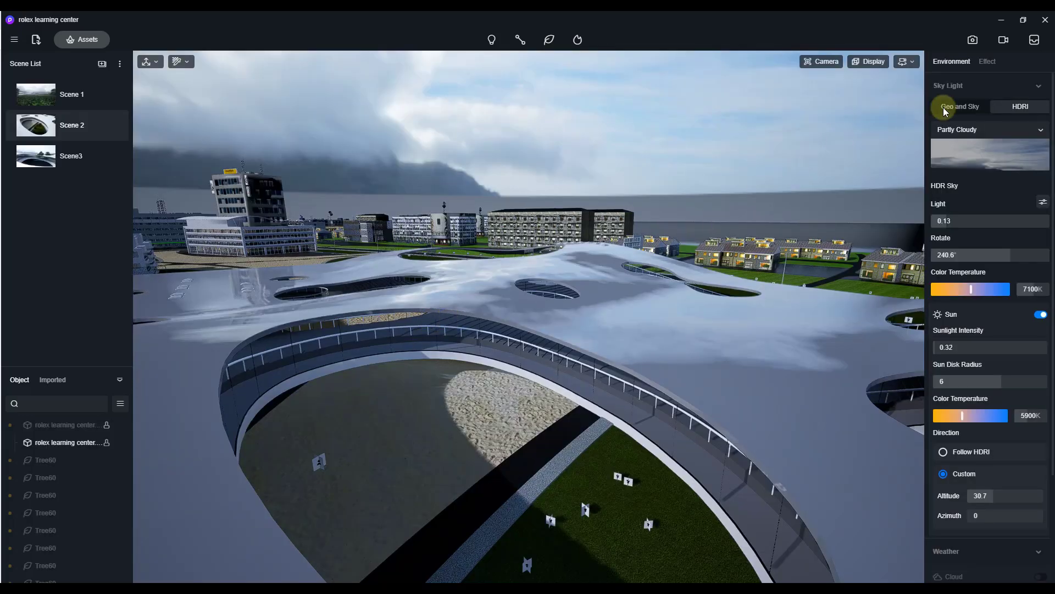
Step: Switch the rolex learning center's sky light to Geo and Sky and turn on clouds with an amount of 0.89
left_click(946, 110)
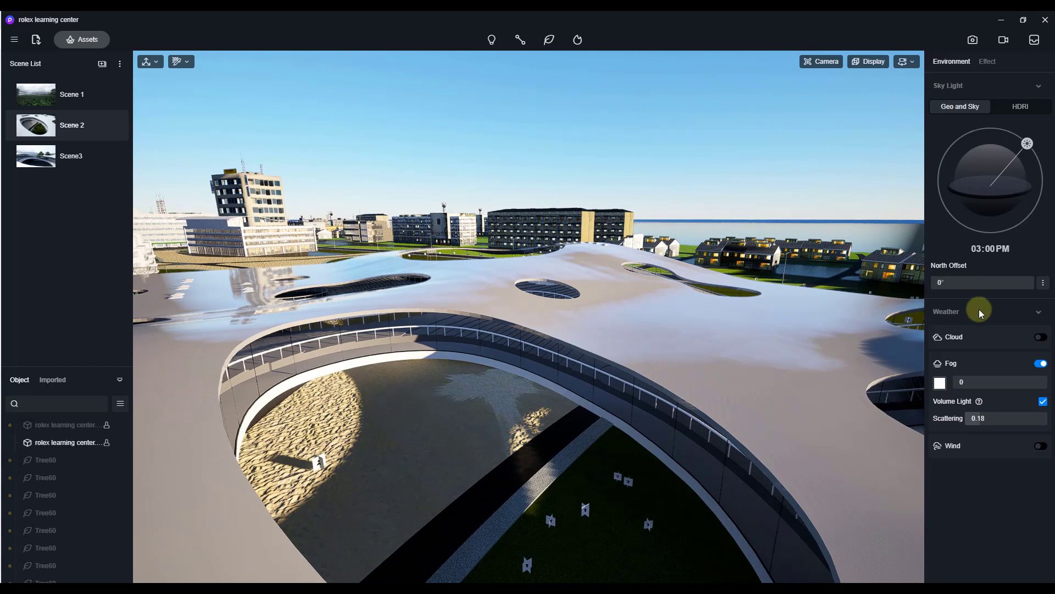
left_click(1042, 338)
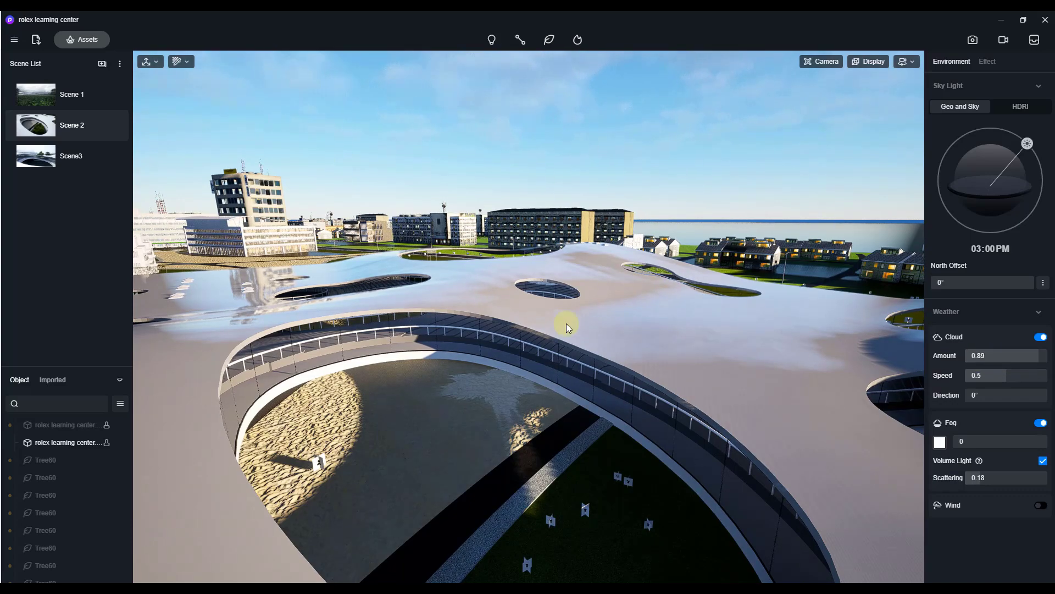
right_click_drag(542, 377, 500, 250)
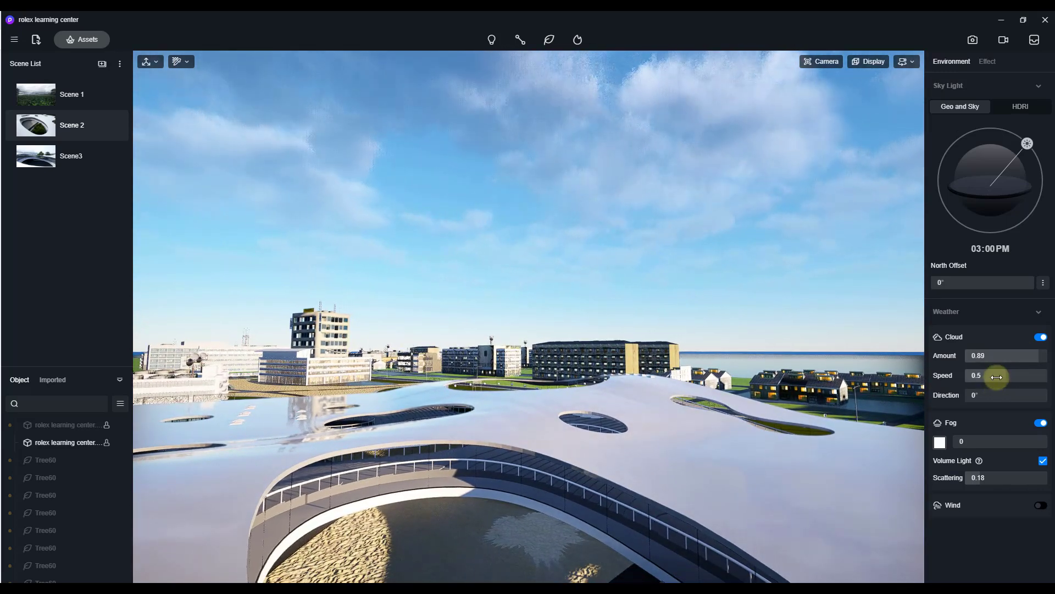
Step: Set the cloud speed to 0.14, direction to 247.2° and amount to 0.57
left_click_drag(1001, 378, 1020, 396)
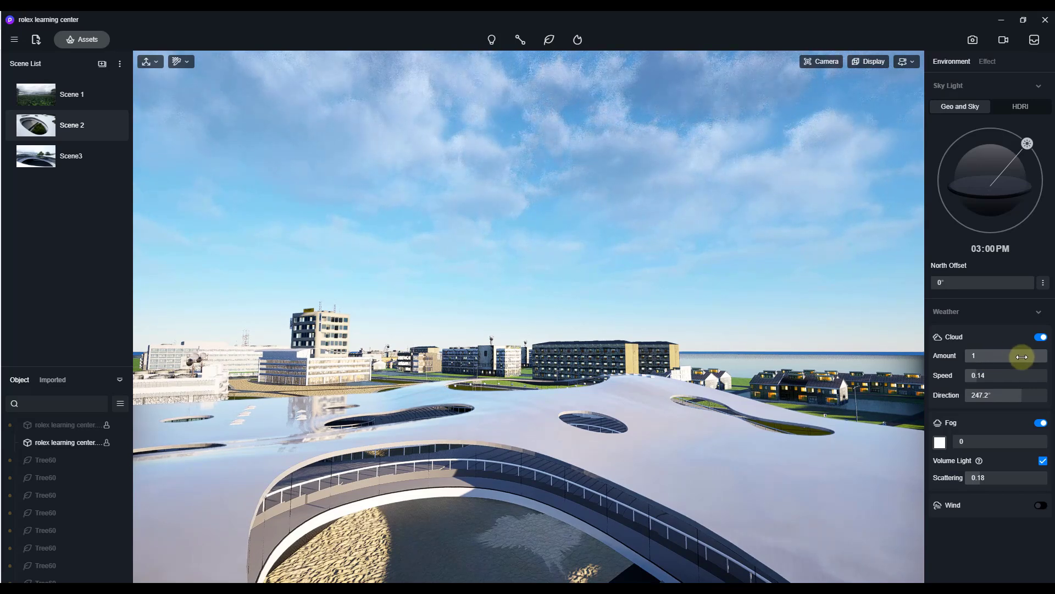
left_click_drag(1022, 356, 1013, 357)
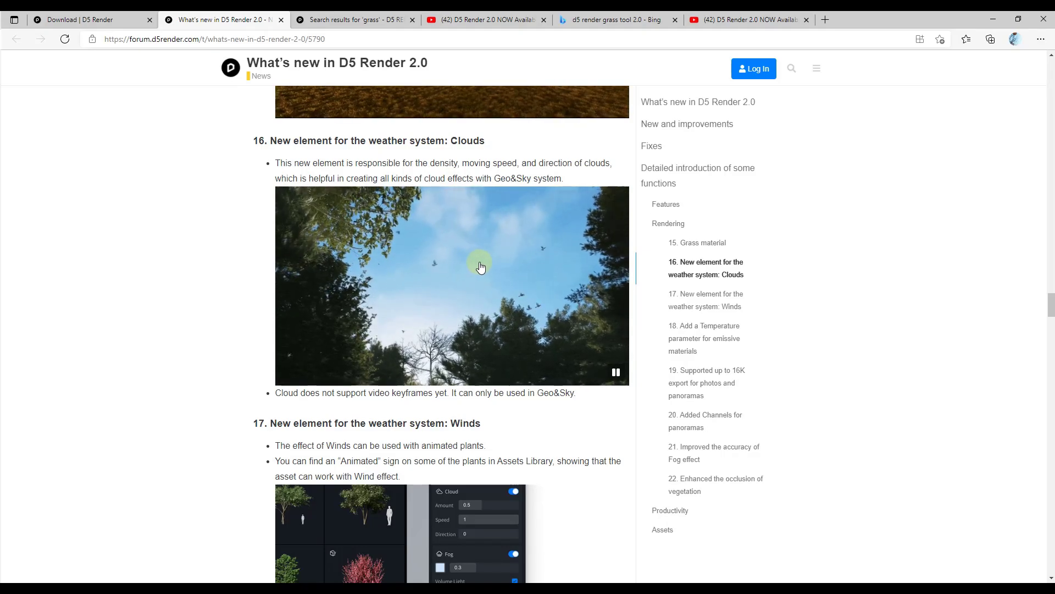
Step: Switch back to D5 Render, set the sky light to Geo and Sky and turn on wind
key("alt+Tab")
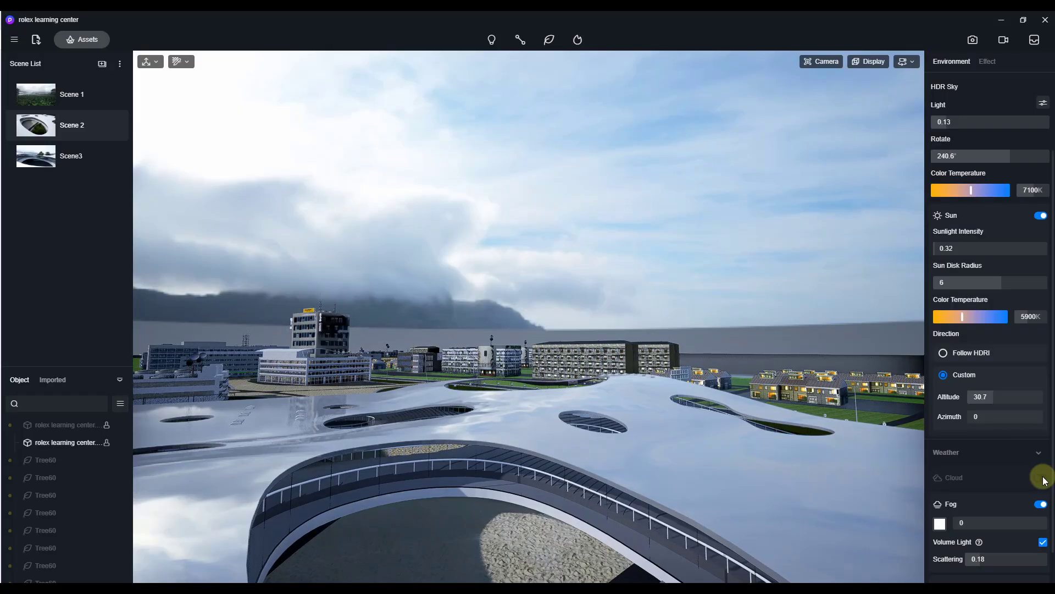
scroll(970, 99, "up", 2)
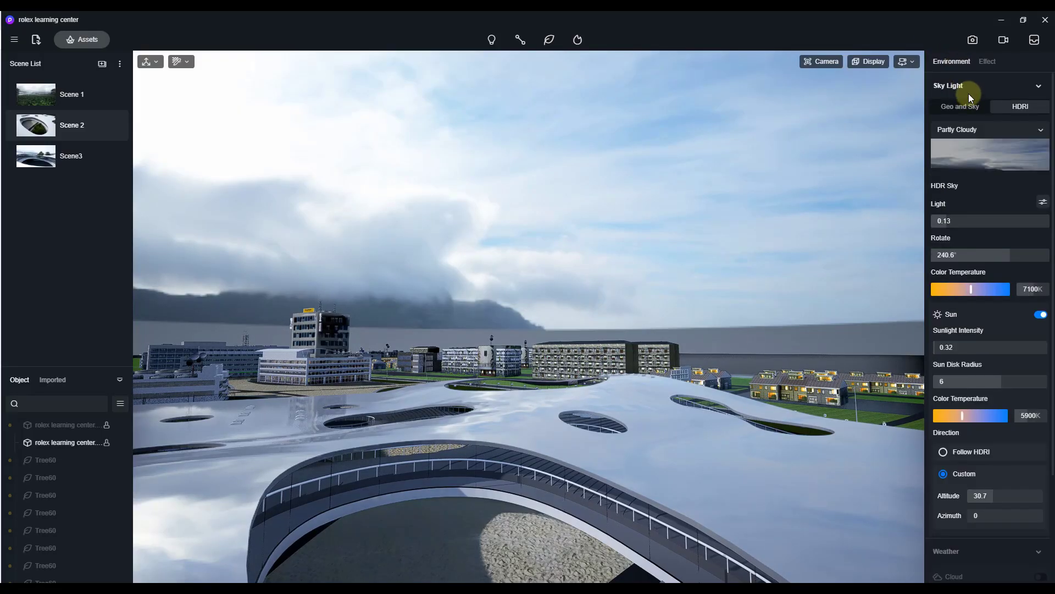
left_click(957, 106)
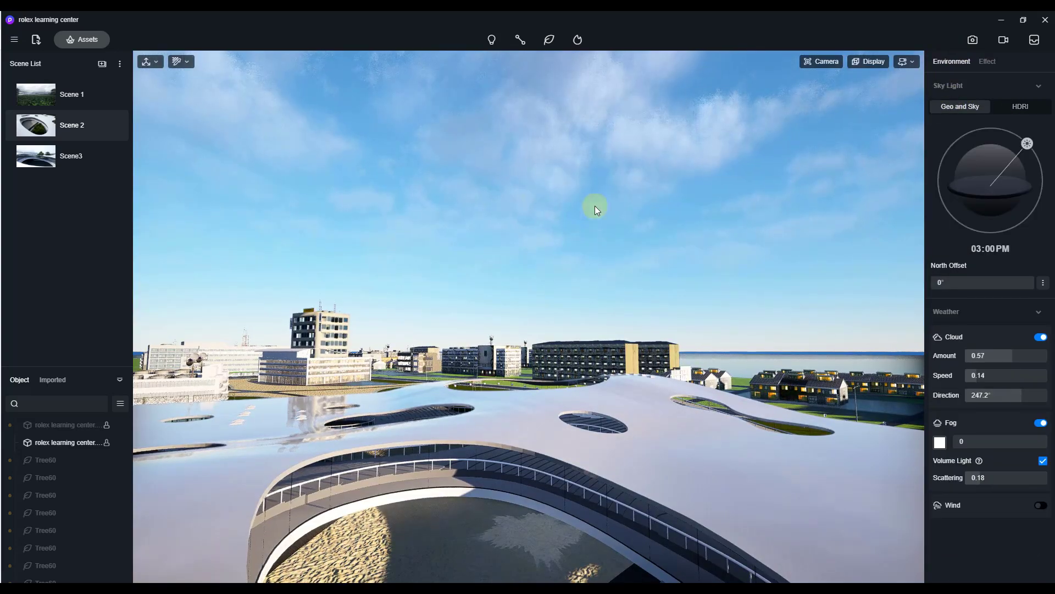
right_click_drag(581, 349, 649, 224)
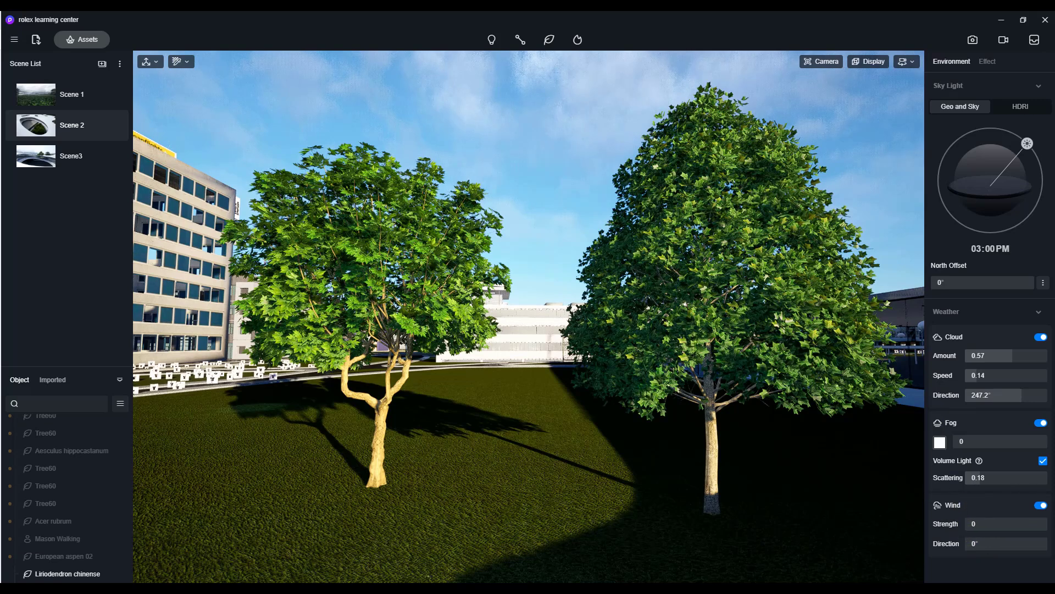
Step: View the Nature models in the asset library and move its window clear of the trees
left_click_drag(410, 71, 458, 45)
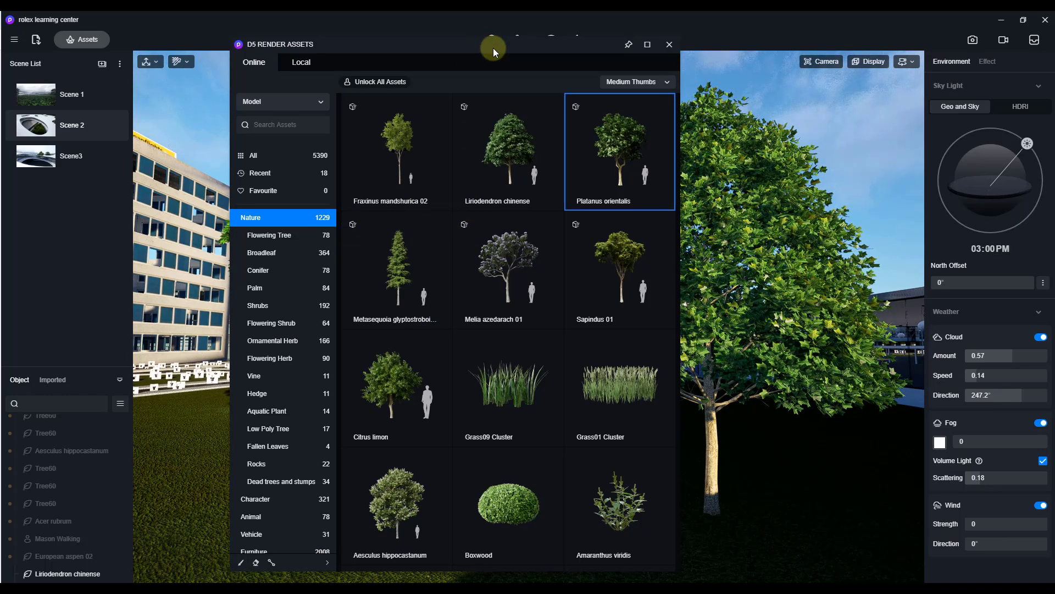
left_click_drag(493, 48, 0, 74)
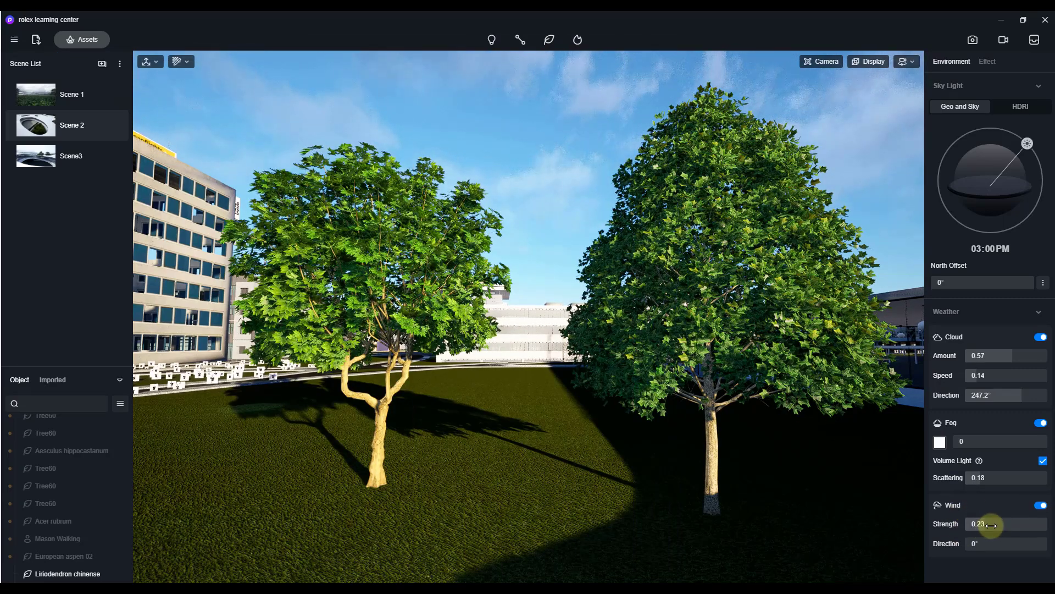
Step: Set the wind strength to 0.7 and adjust the wind direction for the trees on the lawn
left_click_drag(991, 525, 1023, 524)
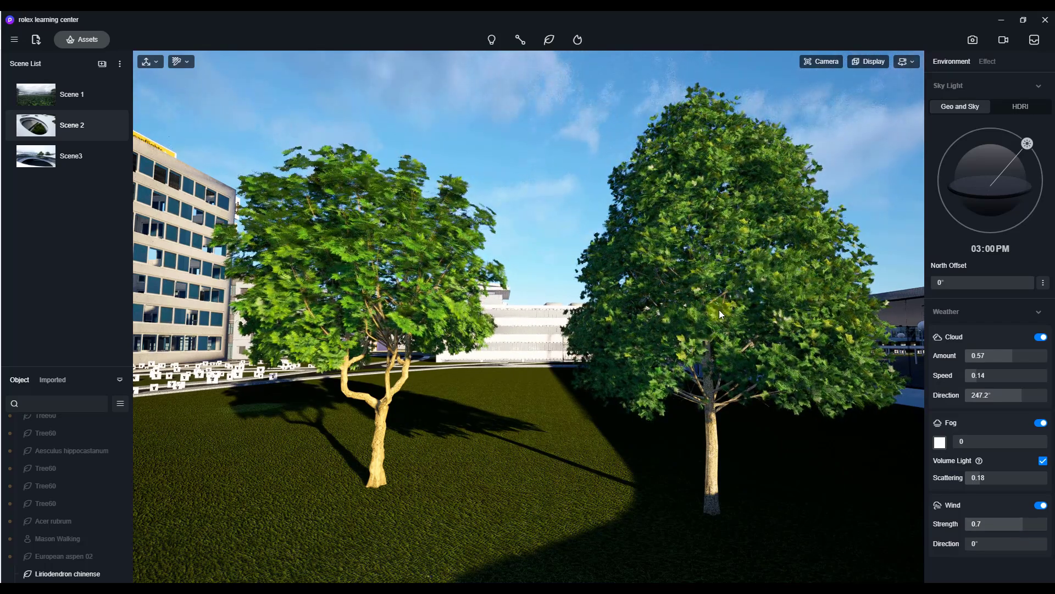
mouse_move(974, 543)
left_mouse_down()
mouse_move(1030, 550)
mouse_move(1004, 526)
mouse_move(972, 528)
left_mouse_up()
right_click_drag(580, 341, 690, 345)
key("a")
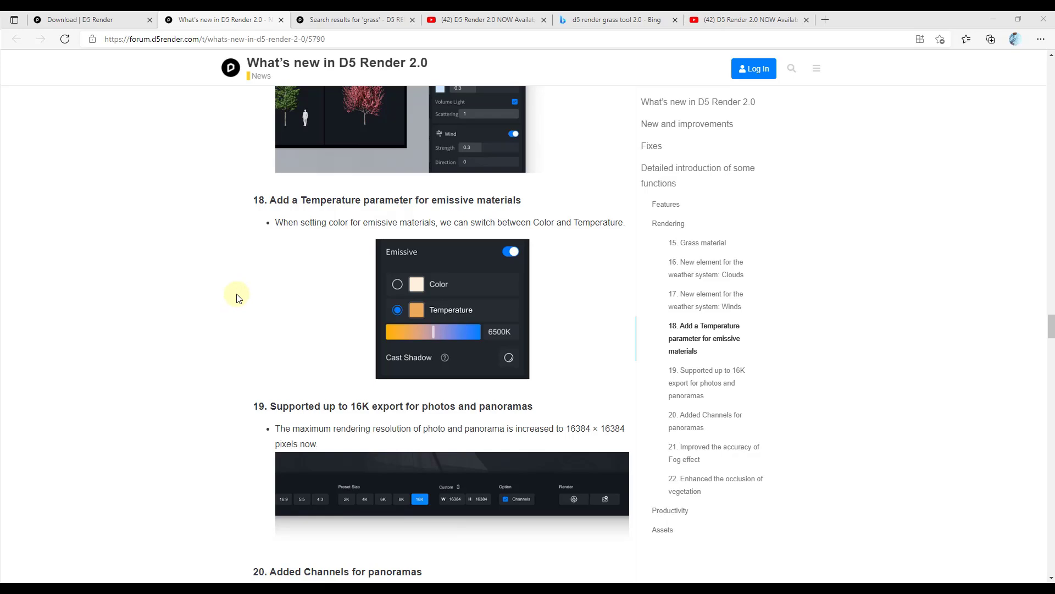
Step: Read the What's new page's remaining rendering features and its productivity section, from emissive temperature to artificial light optimization
scroll(220, 462, "down", 2)
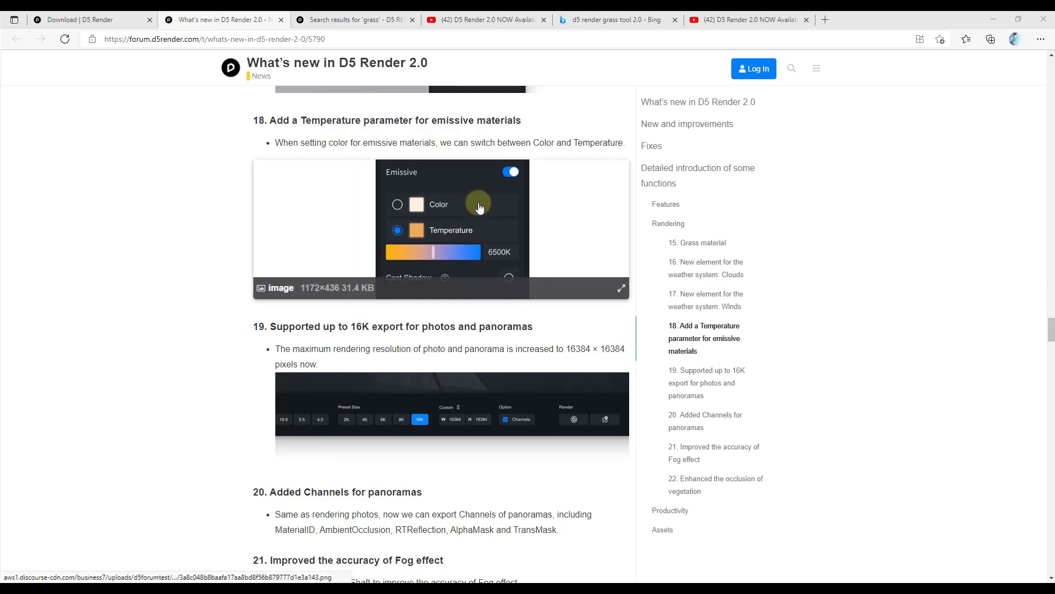
scroll(479, 207, "down", 7)
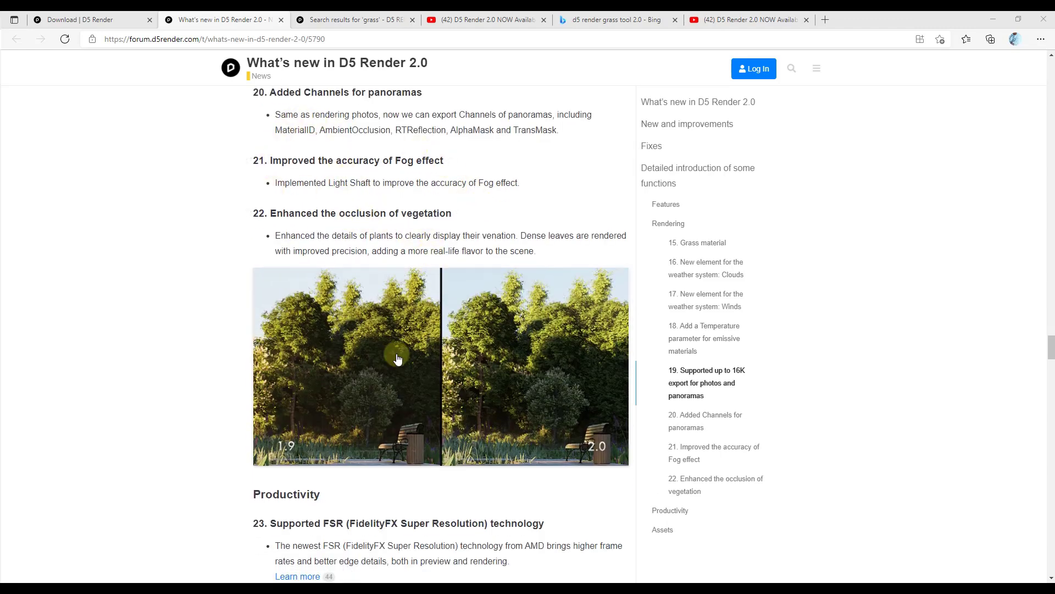
scroll(330, 352, "down", 1)
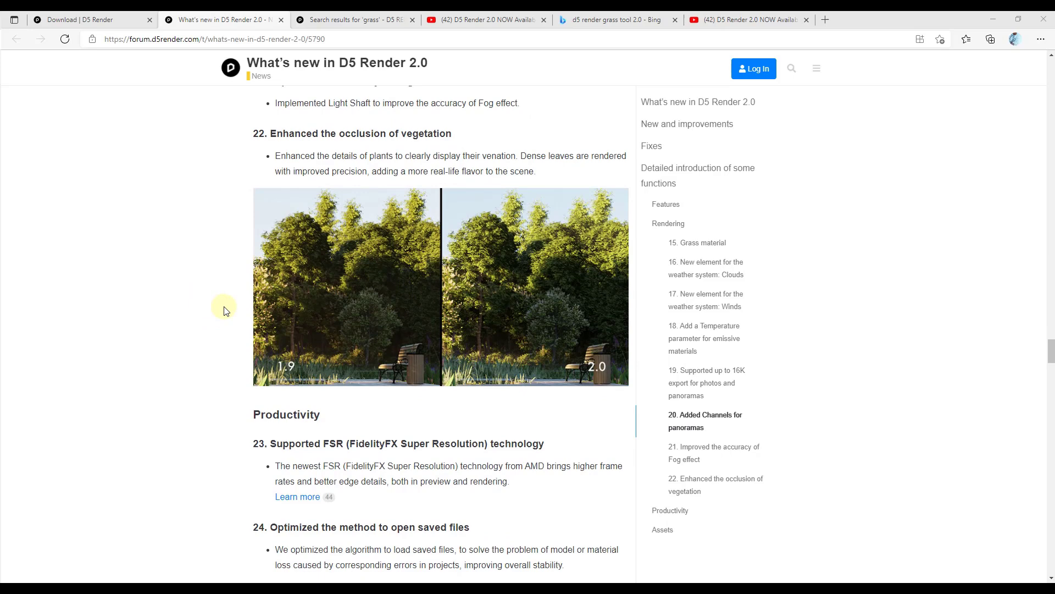
scroll(225, 311, "down", 8)
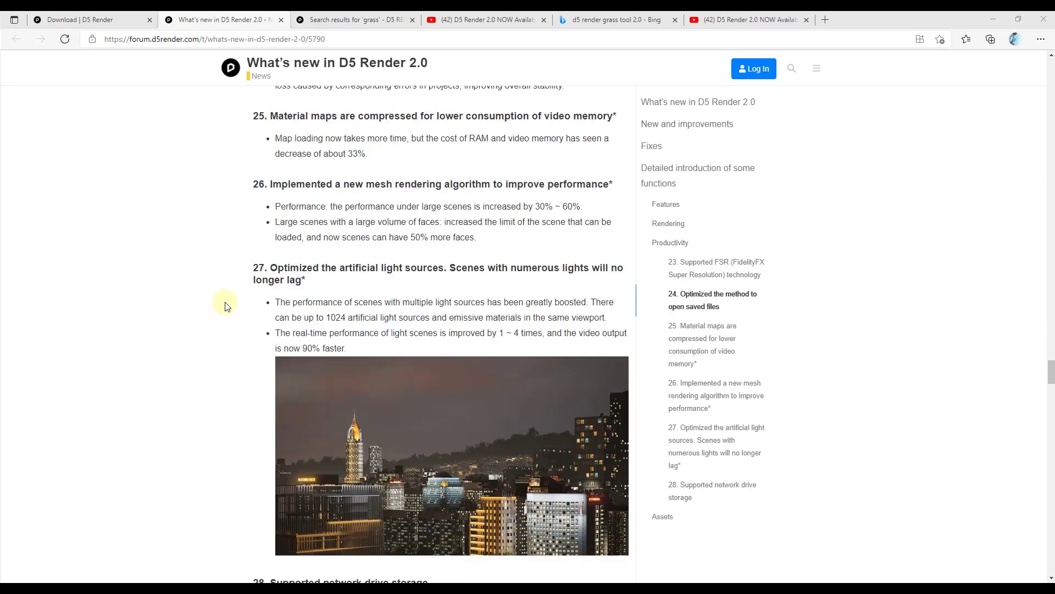